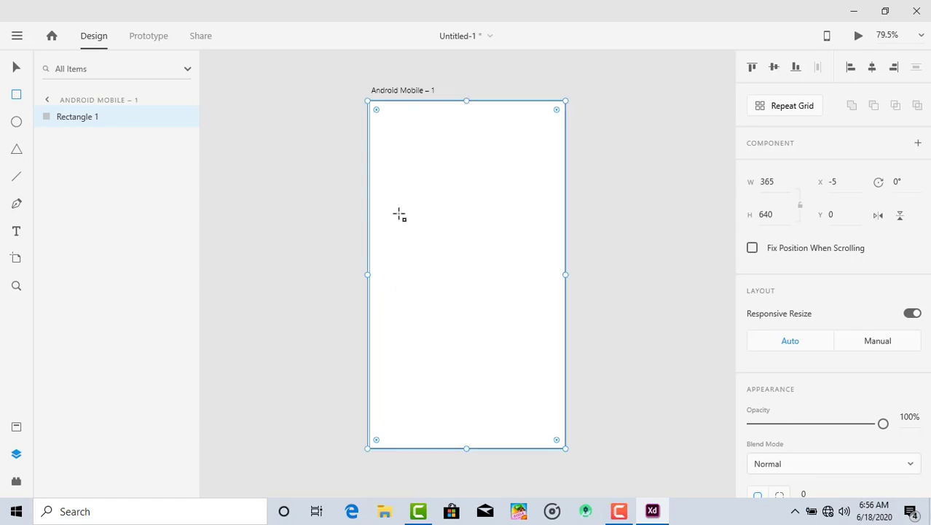
Fit the background rectangle to the artboard at 360 wide and X 0, and remove its border
{"action": "left_click_drag", "start_coordinate": [365, 275], "coordinate": [368, 275]}
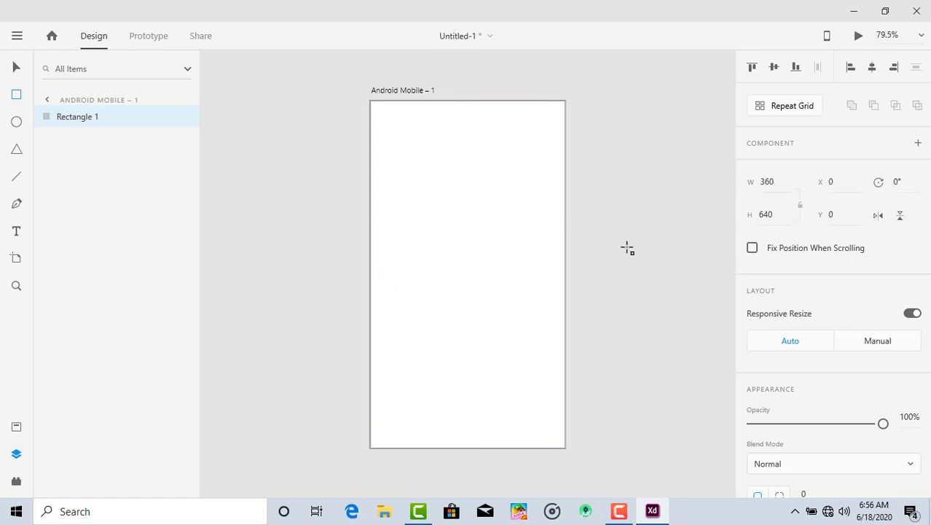
{"action": "scroll", "coordinate": [747, 269], "scroll_direction": "down", "scroll_amount": 5}
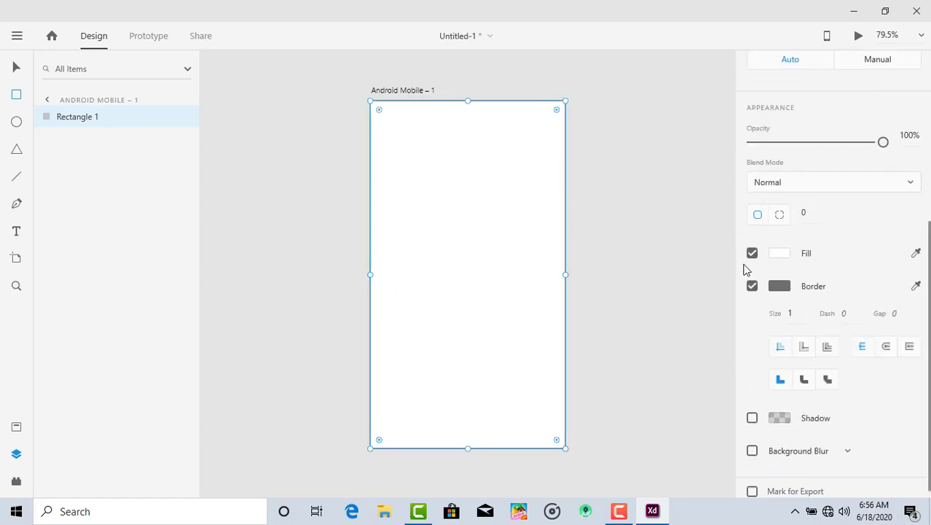
{"action": "left_click", "coordinate": [753, 290]}
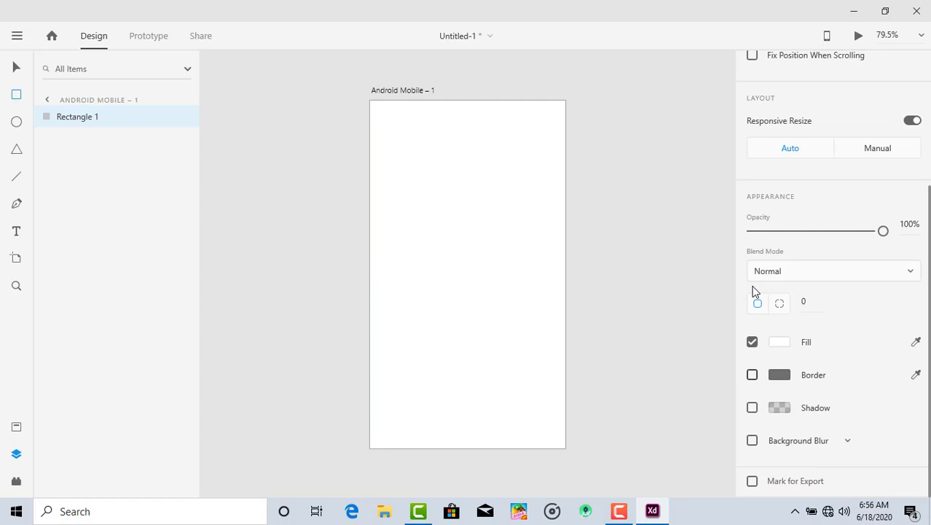
Fill the background rectangle with near-black #090909
{"action": "left_click", "coordinate": [779, 343]}
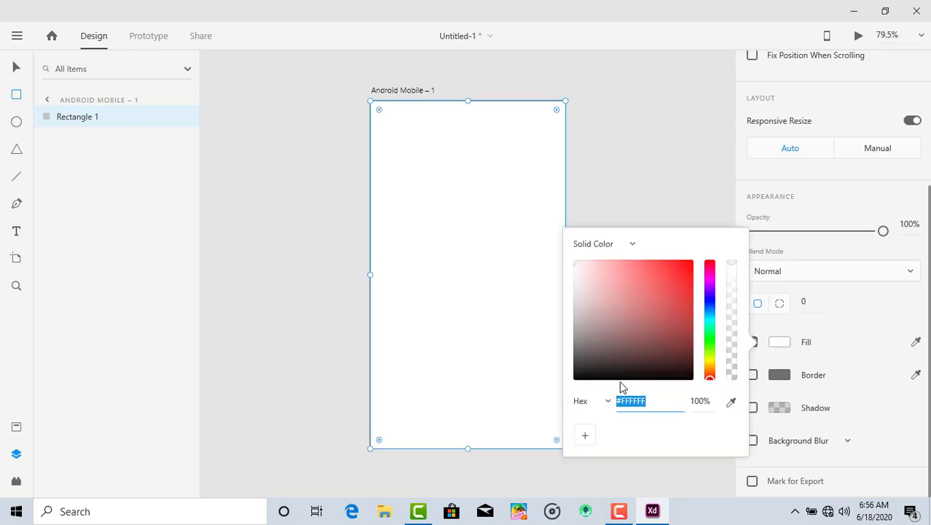
{"action": "left_click", "coordinate": [575, 377]}
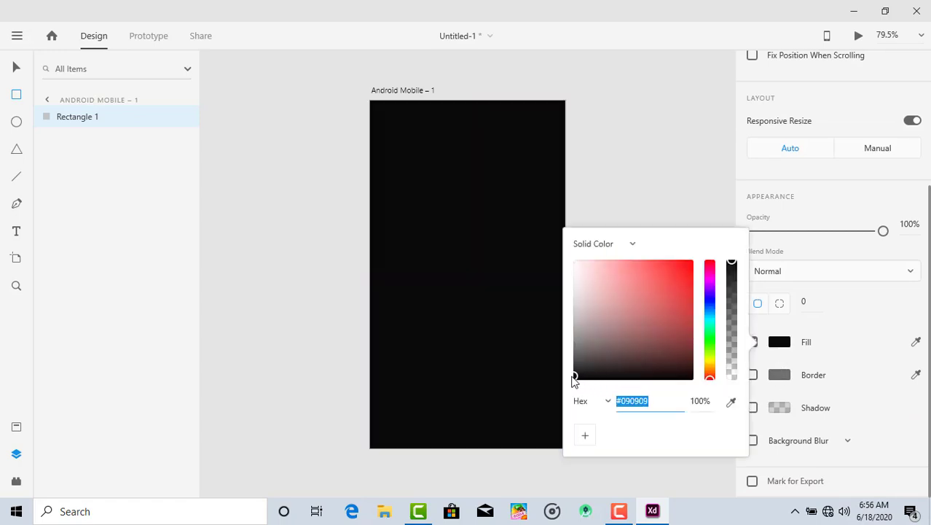
{"action": "left_click", "coordinate": [667, 196]}
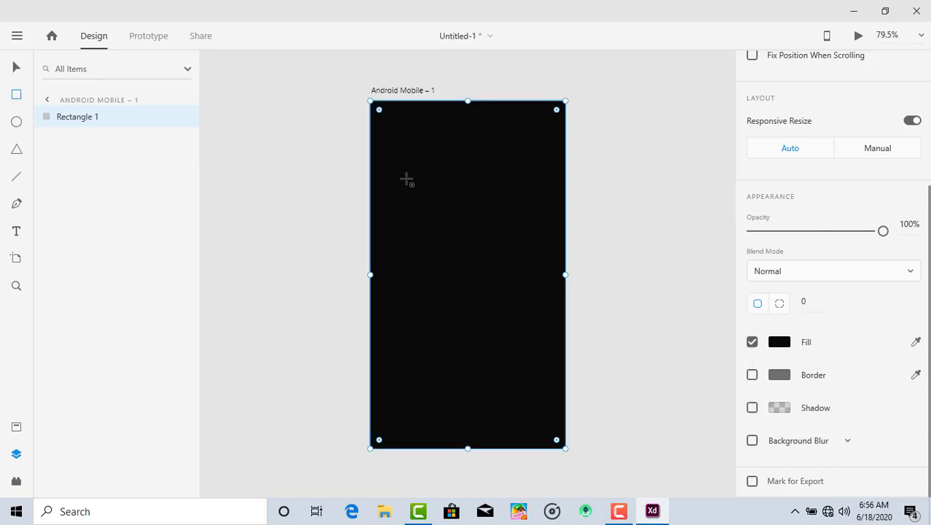
Draw a wide rectangle running past the artboard's right edge and round its corners to a radius of 97
{"action": "mouse_move", "coordinate": [440, 186]}
{"action": "left_mouse_down"}
{"action": "mouse_move", "coordinate": [651, 274]}
{"action": "mouse_move", "coordinate": [720, 290]}
{"action": "left_mouse_up"}
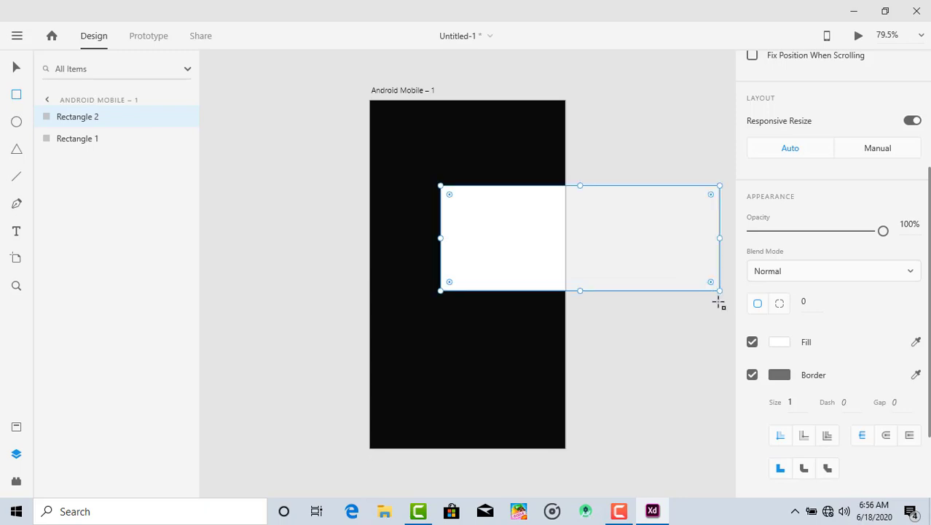
{"action": "left_click_drag", "start_coordinate": [711, 284], "coordinate": [599, 236]}
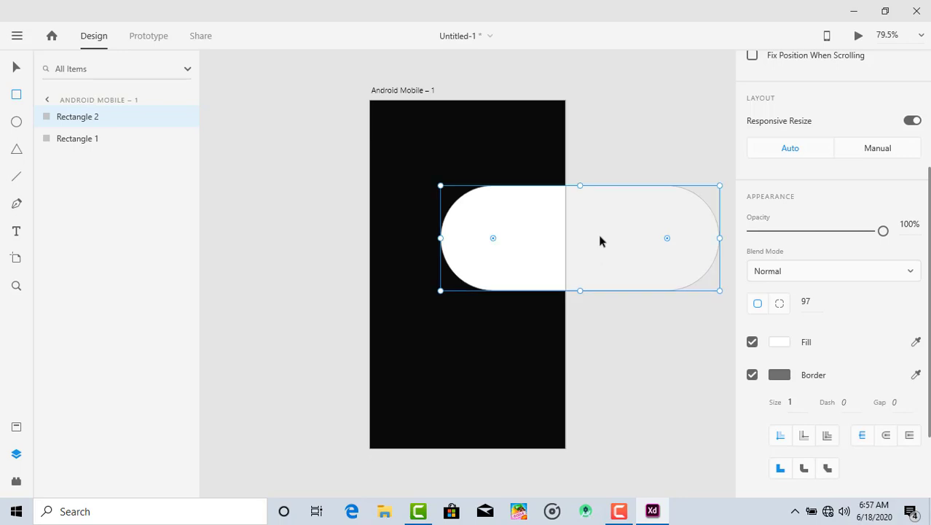
Lengthen the large pill to about 582, rotate it to about -42° and place it diagonally across the artboard's right edge
{"action": "left_click", "coordinate": [16, 67]}
{"action": "left_click_drag", "start_coordinate": [656, 282], "coordinate": [633, 236]}
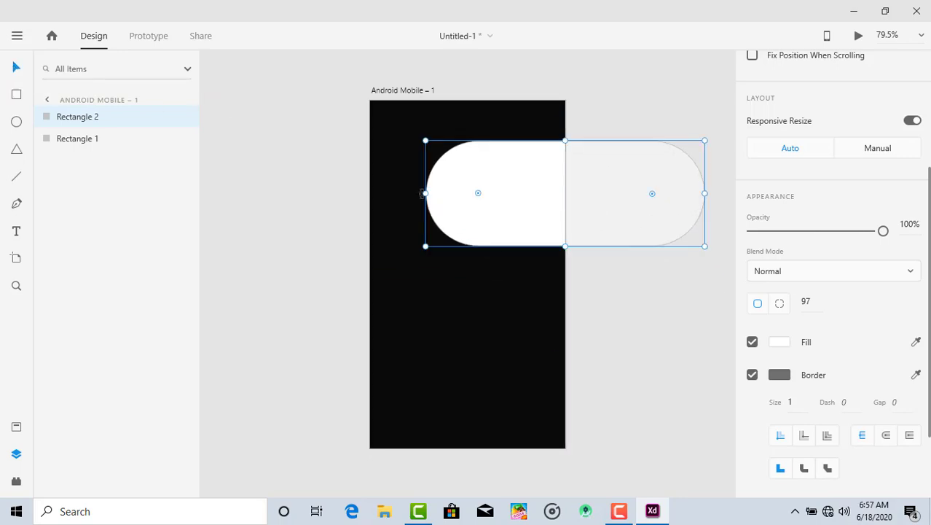
{"action": "left_click_drag", "start_coordinate": [419, 193], "coordinate": [388, 193]}
{"action": "left_click_drag", "start_coordinate": [534, 228], "coordinate": [579, 218]}
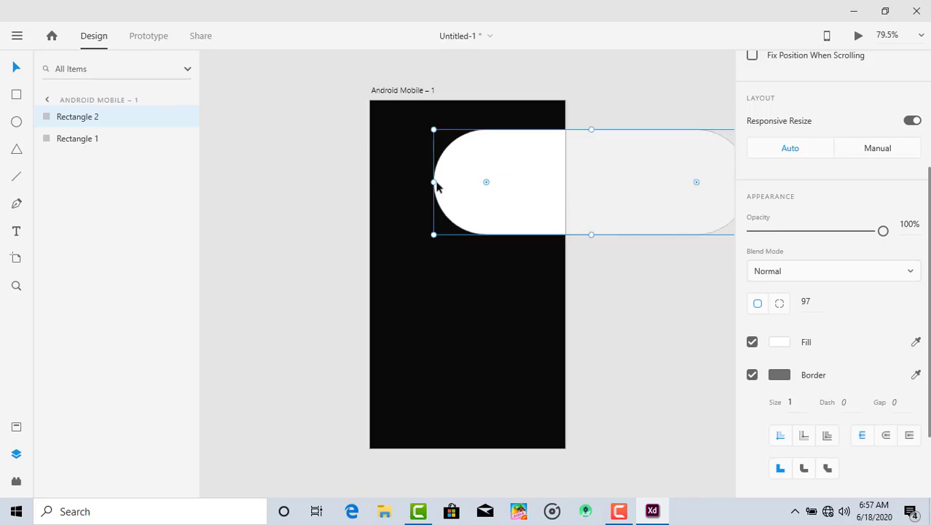
{"action": "left_click_drag", "start_coordinate": [432, 182], "coordinate": [472, 292]}
{"action": "left_click", "coordinate": [646, 316]}
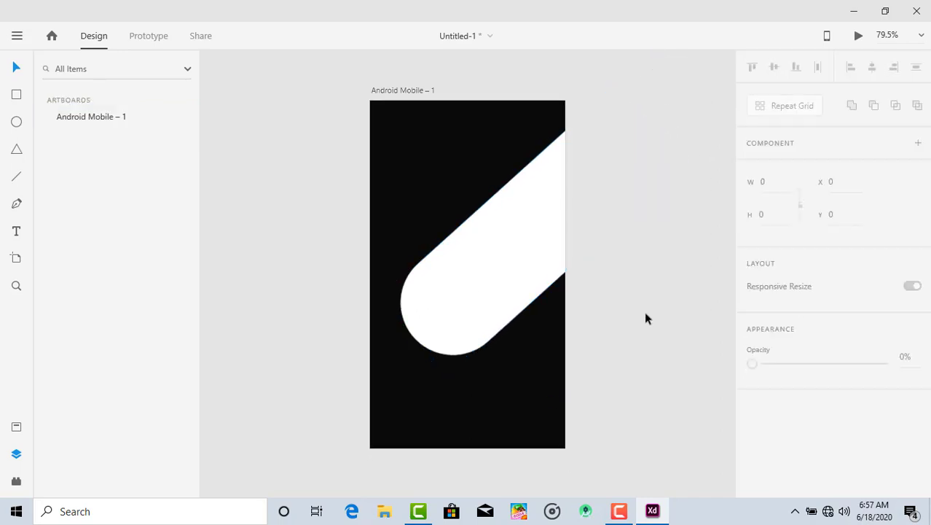
Draw a fully rounded pill of about 194 by 80 overlapping the artboard's left edge near its top
{"action": "left_click", "coordinate": [16, 94]}
{"action": "mouse_move", "coordinate": [322, 129]}
{"action": "left_mouse_down"}
{"action": "mouse_move", "coordinate": [442, 193]}
{"action": "mouse_move", "coordinate": [388, 163]}
{"action": "mouse_move", "coordinate": [403, 163]}
{"action": "left_mouse_up"}
{"action": "left_click_drag", "start_coordinate": [381, 191], "coordinate": [381, 172]}
{"action": "left_click_drag", "start_coordinate": [441, 151], "coordinate": [416, 136]}
{"action": "left_click", "coordinate": [16, 68]}
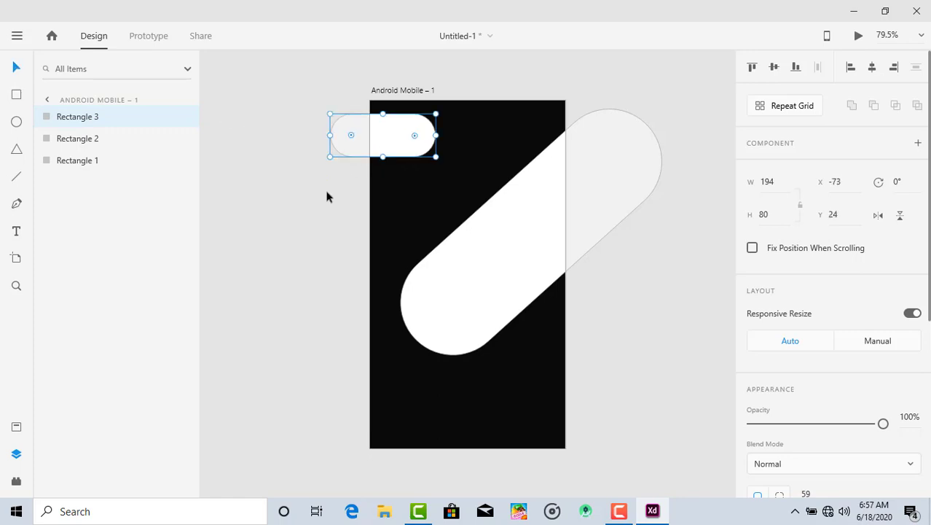
{"action": "left_click", "coordinate": [325, 198]}
Duplicate the small pill and place the copy across the artboard's right edge near the bottom, at about X 241, Y 533
{"action": "left_click", "coordinate": [405, 138]}
{"action": "key", "text": "ctrl+d"}
{"action": "left_click_drag", "start_coordinate": [404, 138], "coordinate": [578, 420]}
{"action": "left_click", "coordinate": [636, 363]}
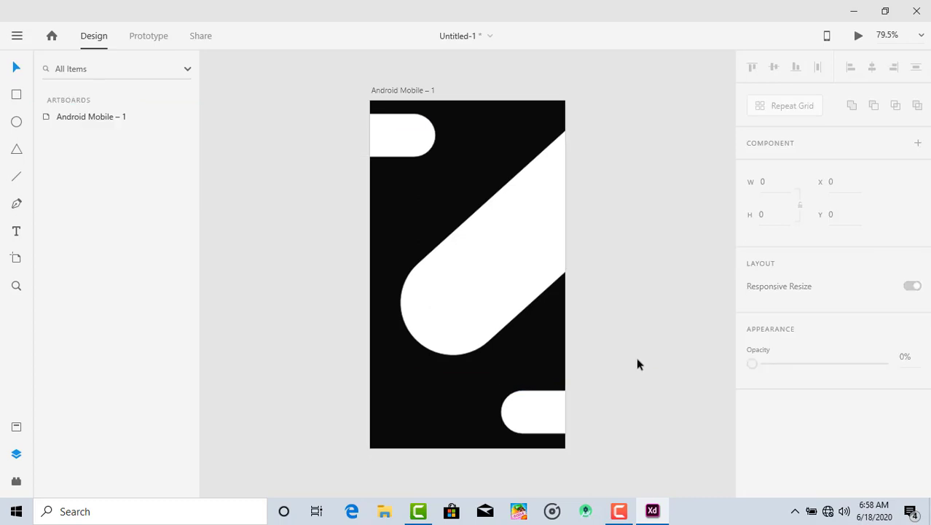
Remove the border from the lower-right pill and fill it with a light mint green
{"action": "left_click", "coordinate": [543, 405]}
{"action": "scroll", "coordinate": [834, 292], "scroll_direction": "down", "scroll_amount": 3}
{"action": "left_click", "coordinate": [752, 313]}
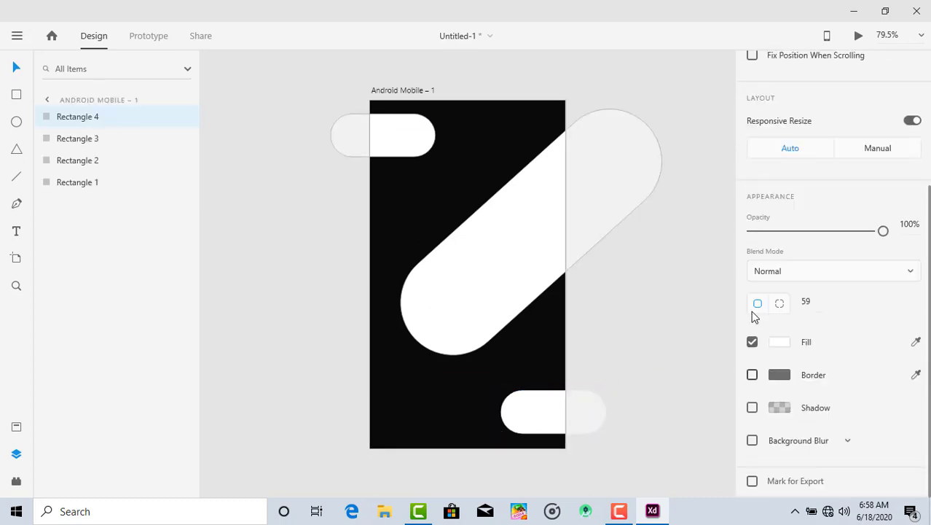
{"action": "left_click", "coordinate": [780, 343]}
{"action": "type", "text": "#94ECD"}
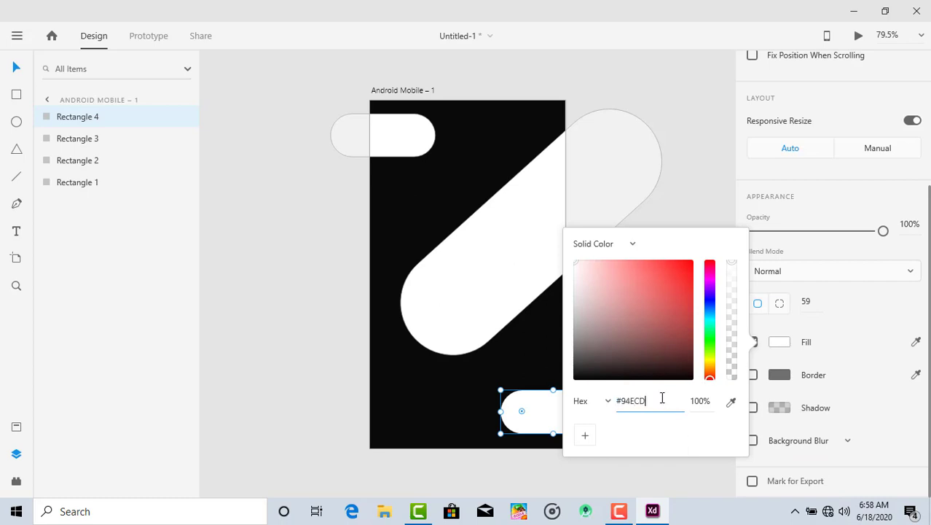
{"action": "left_click", "coordinate": [696, 203]}
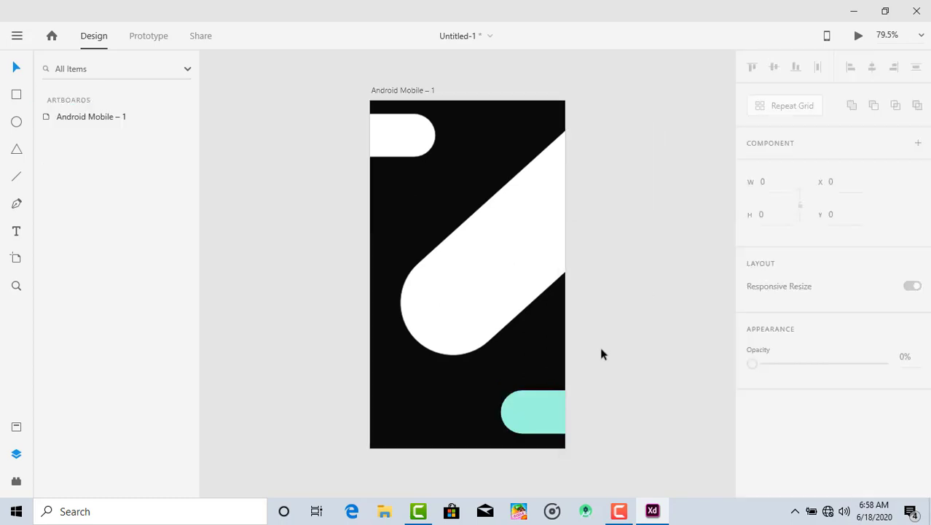
{"action": "left_click", "coordinate": [543, 421]}
{"action": "scroll", "coordinate": [833, 274], "scroll_direction": "down", "scroll_amount": 1}
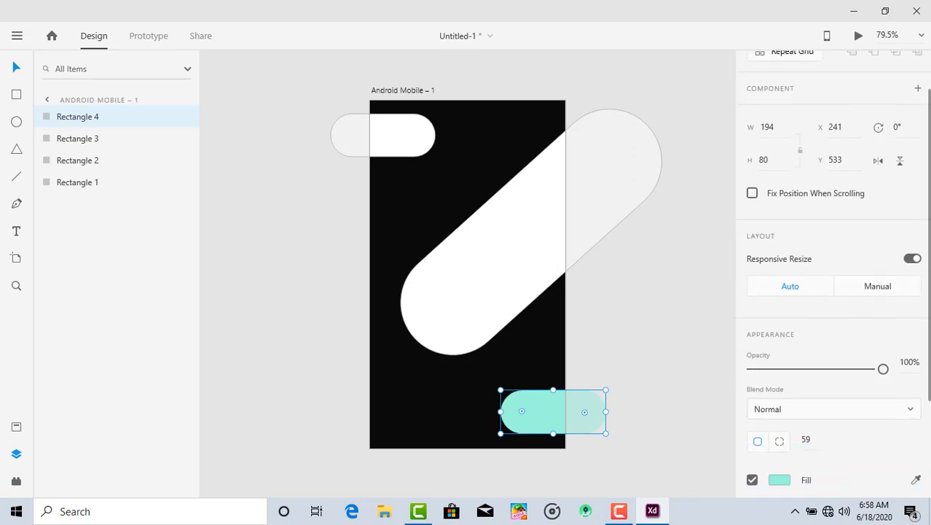
{"action": "left_click_drag", "start_coordinate": [863, 376], "coordinate": [927, 393]}
{"action": "scroll", "coordinate": [925, 388], "scroll_direction": "down", "scroll_amount": 3}
Remove the border from the upper-left pill and fill it with the same mint green as the lower pill
{"action": "left_click", "coordinate": [426, 143]}
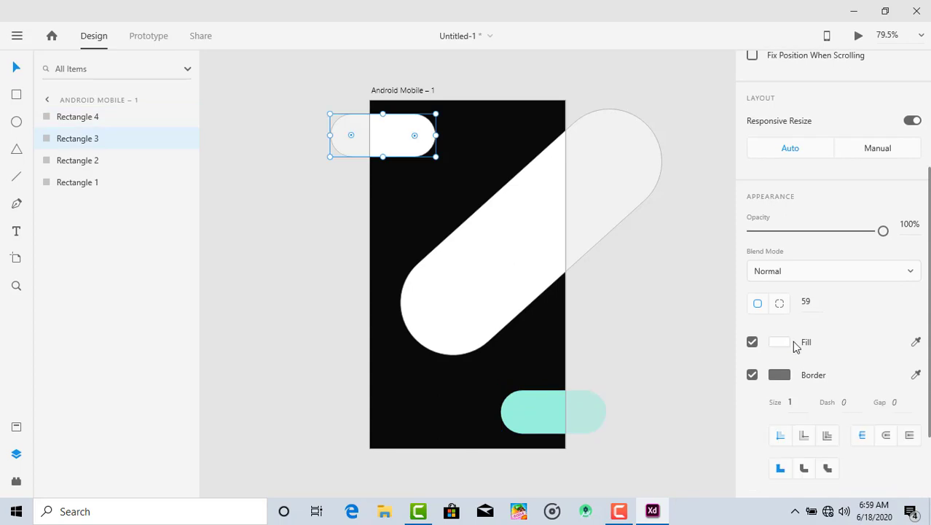
{"action": "scroll", "coordinate": [784, 370], "scroll_direction": "down", "scroll_amount": 1}
{"action": "left_click", "coordinate": [753, 327]}
{"action": "left_click", "coordinate": [778, 343]}
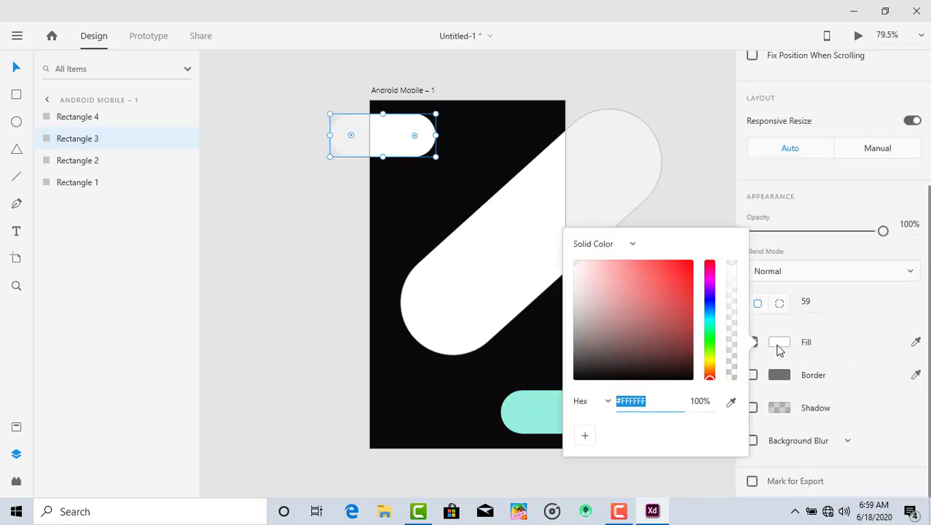
{"action": "type", "text": "95E1D3"}
{"action": "left_click", "coordinate": [677, 199]}
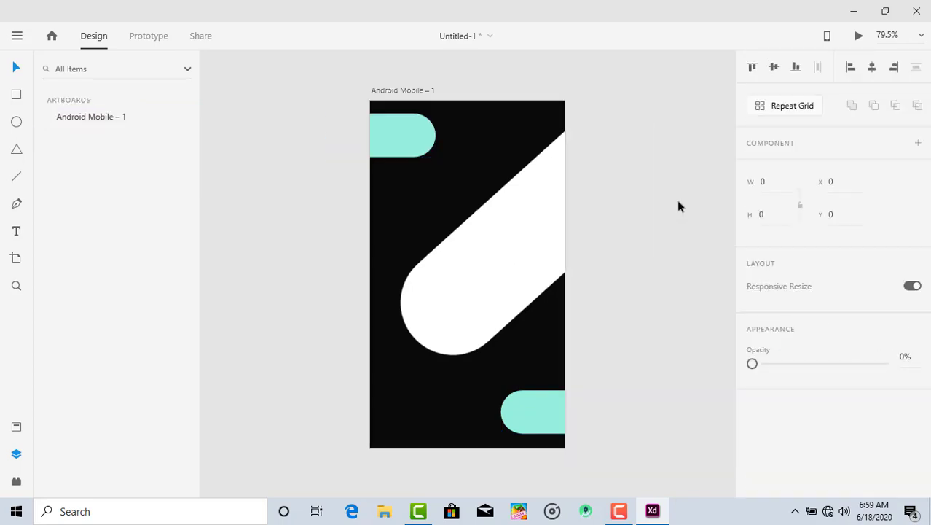
Remove the border from the large diagonal pill
{"action": "left_click", "coordinate": [529, 217]}
{"action": "scroll", "coordinate": [831, 292], "scroll_direction": "down", "scroll_amount": 1}
{"action": "left_click", "coordinate": [751, 443]}
Try a linear gradient from dark blue to bright green as the diagonal pill's fill
{"action": "left_click", "coordinate": [779, 412]}
{"action": "left_click", "coordinate": [631, 284]}
{"action": "left_click", "coordinate": [616, 310]}
{"action": "left_click", "coordinate": [641, 260]}
{"action": "left_click", "coordinate": [626, 285]}
{"action": "left_click", "coordinate": [631, 259]}
{"action": "left_click", "coordinate": [625, 236]}
{"action": "left_click_drag", "start_coordinate": [655, 313], "coordinate": [709, 386]}
{"action": "left_click", "coordinate": [735, 284]}
{"action": "left_click", "coordinate": [686, 305]}
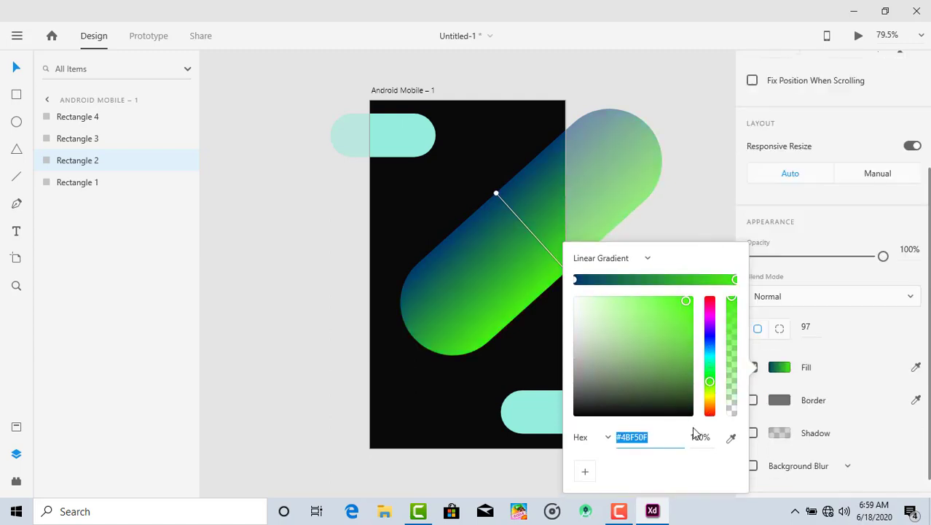
Set the diagonal pill's fill to a solid colour using the small pills' mint green
{"action": "left_click", "coordinate": [645, 256]}
{"action": "left_click", "coordinate": [632, 235]}
{"action": "left_click", "coordinate": [655, 428]}
{"action": "type", "text": "#96EEDE"}
{"action": "left_click", "coordinate": [684, 237]}
Change the background rectangle's fill to a linear gradient and set its end stop to bright cyan
{"action": "left_click", "coordinate": [470, 377]}
{"action": "scroll", "coordinate": [764, 391], "scroll_direction": "down", "scroll_amount": 3}
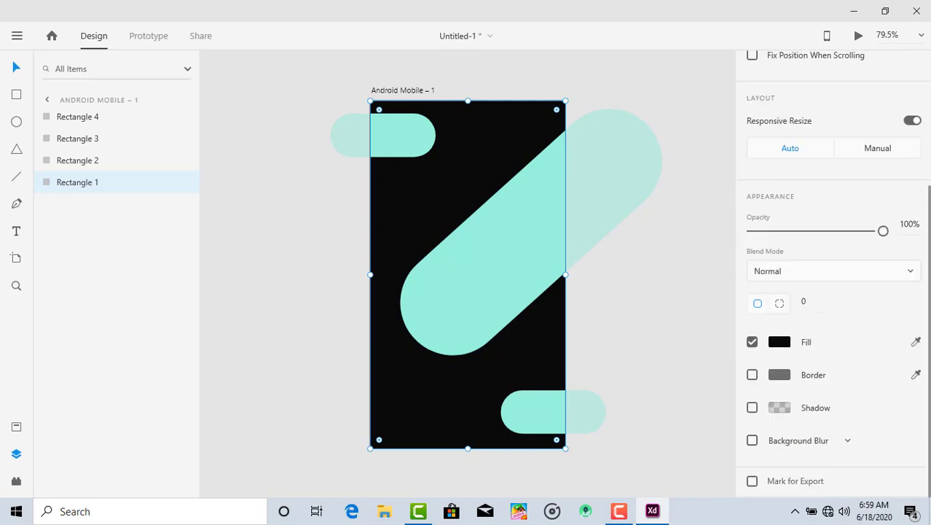
{"action": "left_click", "coordinate": [779, 342]}
{"action": "left_click", "coordinate": [633, 244]}
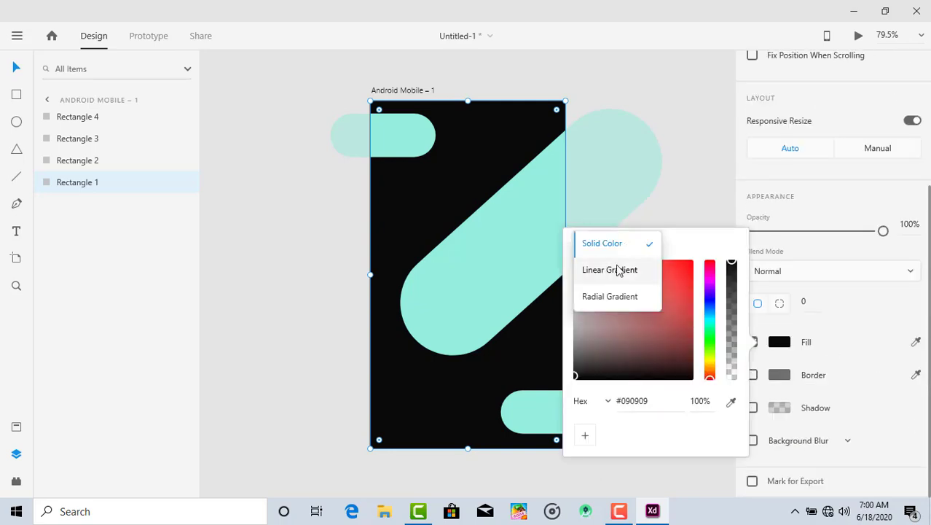
{"action": "left_click", "coordinate": [611, 269]}
{"action": "left_click", "coordinate": [685, 275]}
{"action": "left_click_drag", "start_coordinate": [712, 292], "coordinate": [712, 329]}
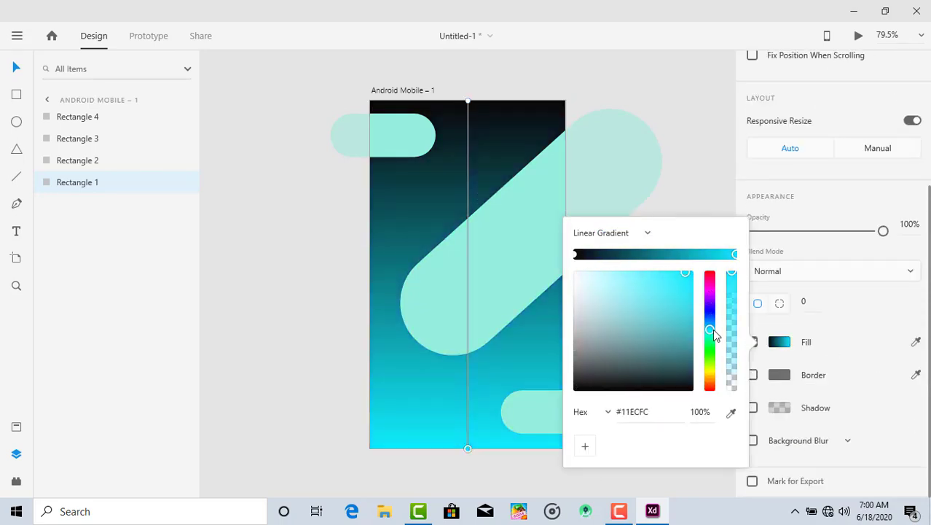
{"action": "left_click_drag", "start_coordinate": [665, 278], "coordinate": [685, 276]}
Set the start stop of the background gradient to a vivid indigo blue
{"action": "left_click", "coordinate": [576, 254]}
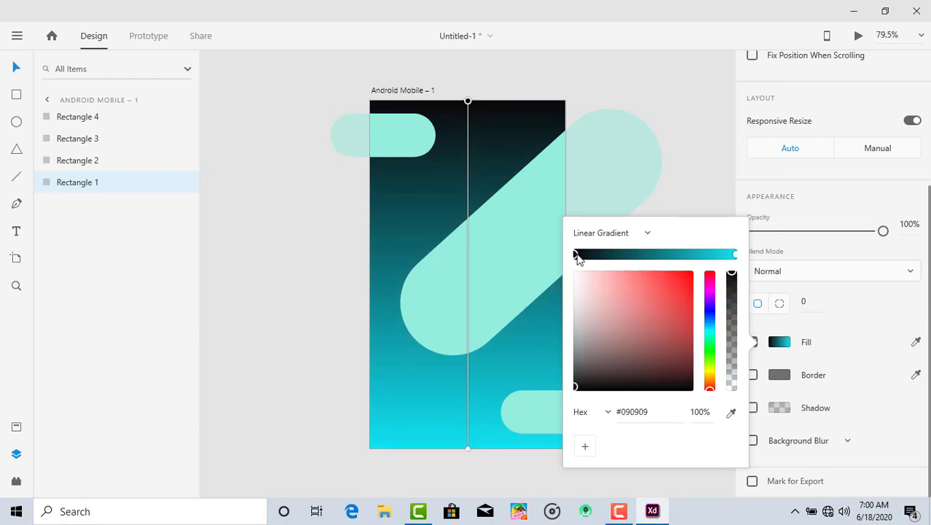
{"action": "left_click", "coordinate": [711, 314]}
{"action": "left_click_drag", "start_coordinate": [686, 308], "coordinate": [660, 278]}
{"action": "left_click", "coordinate": [710, 139]}
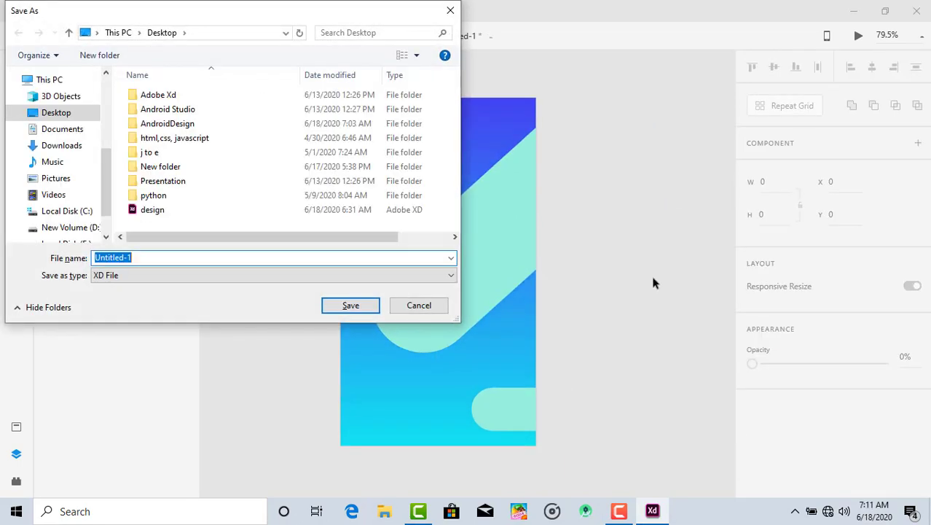
Save the document on the Desktop as design2
{"action": "type", "text": "design2"}
{"action": "left_click", "coordinate": [368, 305]}
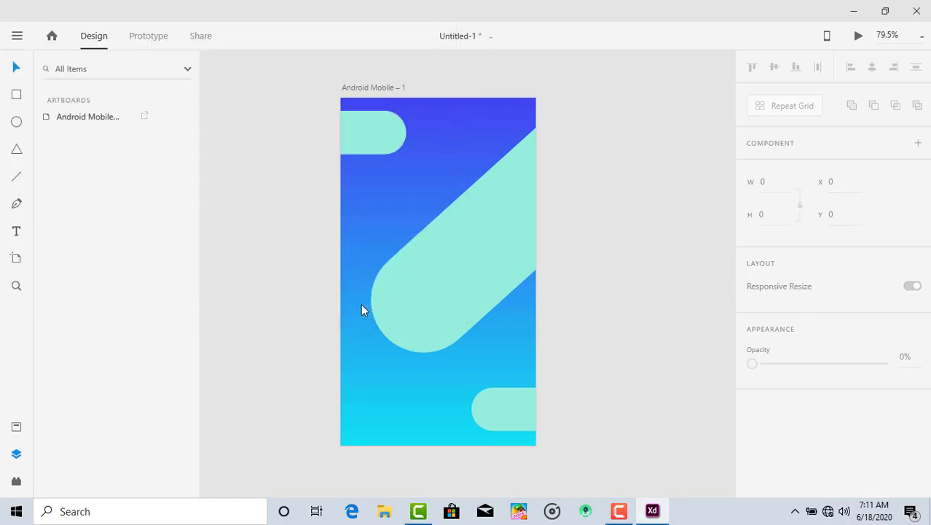
{"action": "left_click", "coordinate": [493, 212]}
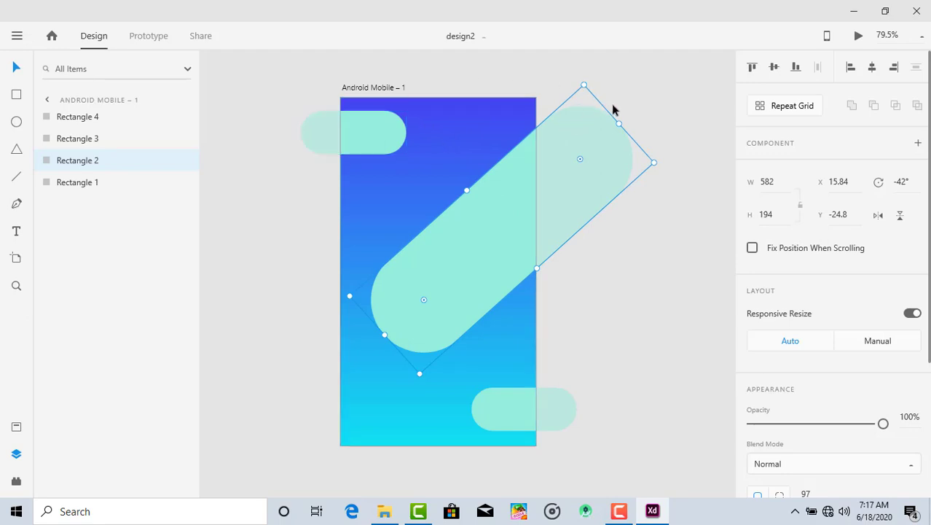
{"action": "left_click", "coordinate": [581, 309]}
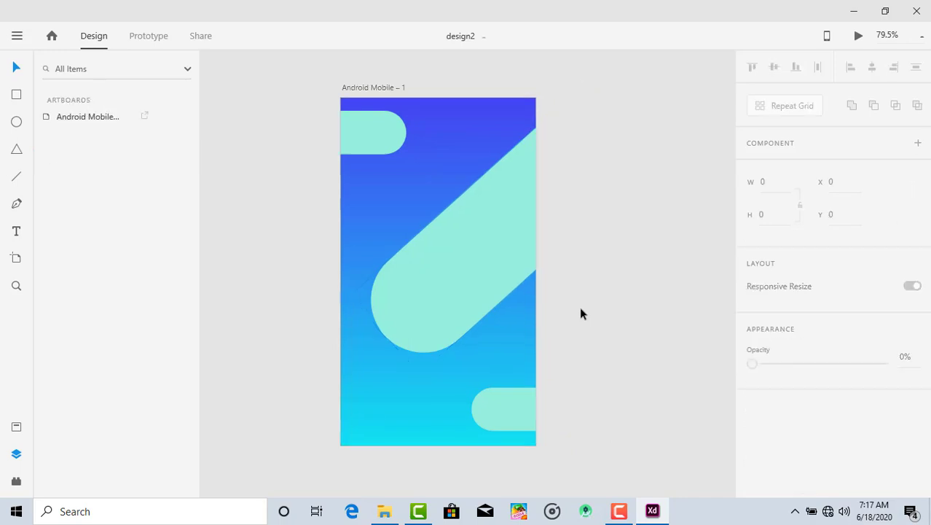
{"action": "left_click", "coordinate": [376, 146]}
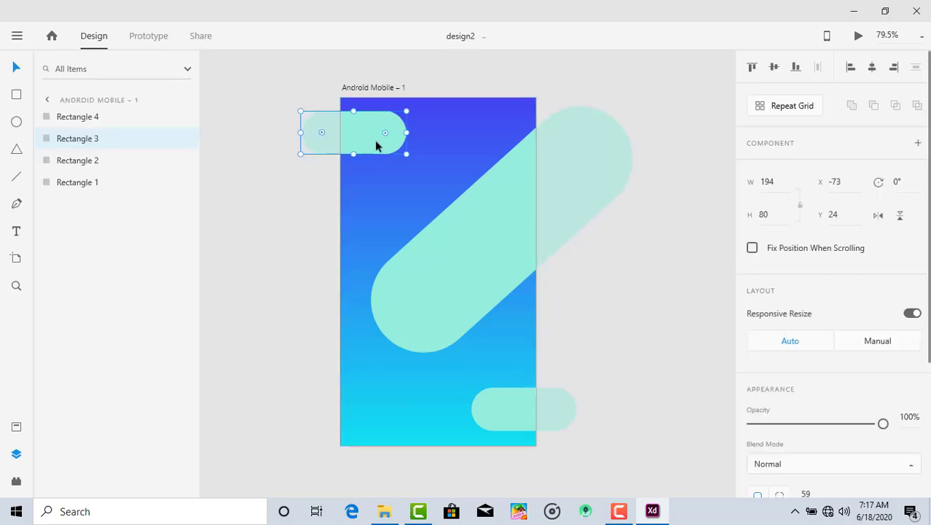
Draw a rectangle of about 150 by 138 against the artboard's left edge, covering the upper-left pill's overhanging part
{"action": "left_click", "coordinate": [16, 94]}
{"action": "mouse_move", "coordinate": [260, 97]}
{"action": "left_mouse_down"}
{"action": "mouse_move", "coordinate": [338, 161]}
{"action": "mouse_move", "coordinate": [340, 173]}
{"action": "left_mouse_up"}
{"action": "left_click", "coordinate": [16, 67]}
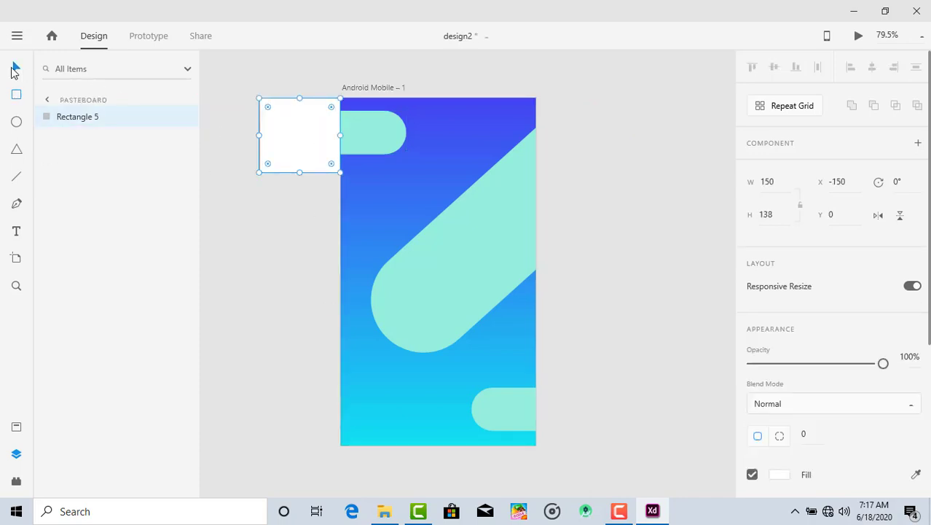
{"action": "left_click", "coordinate": [219, 182]}
Subtract the covering rectangle from the upper-left pill to trim the pill at the artboard's left edge
{"action": "left_click", "coordinate": [362, 136]}
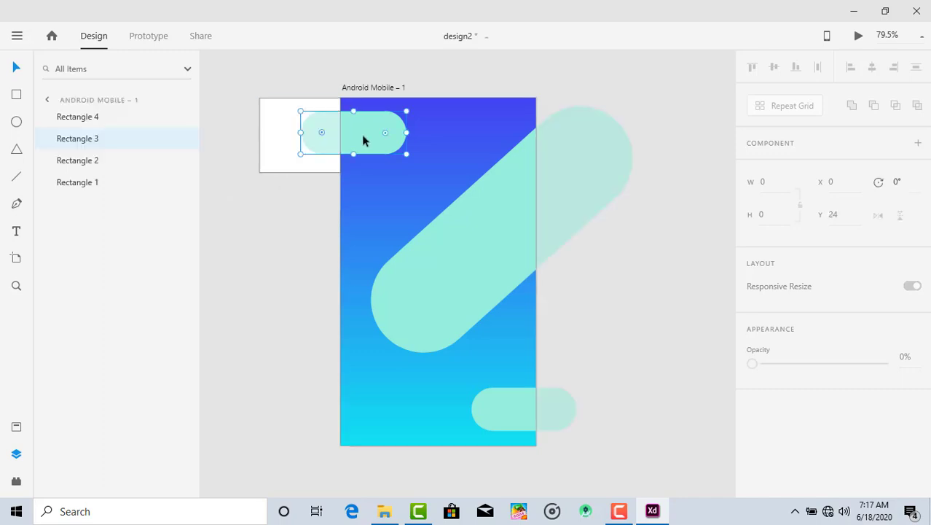
{"action": "left_click", "coordinate": [290, 139]}
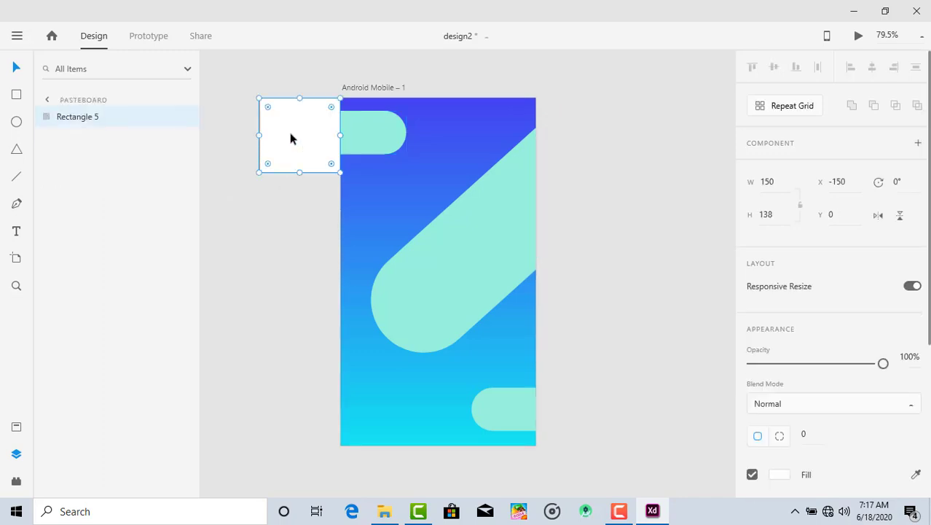
{"action": "left_click", "coordinate": [356, 138], "text": "shift"}
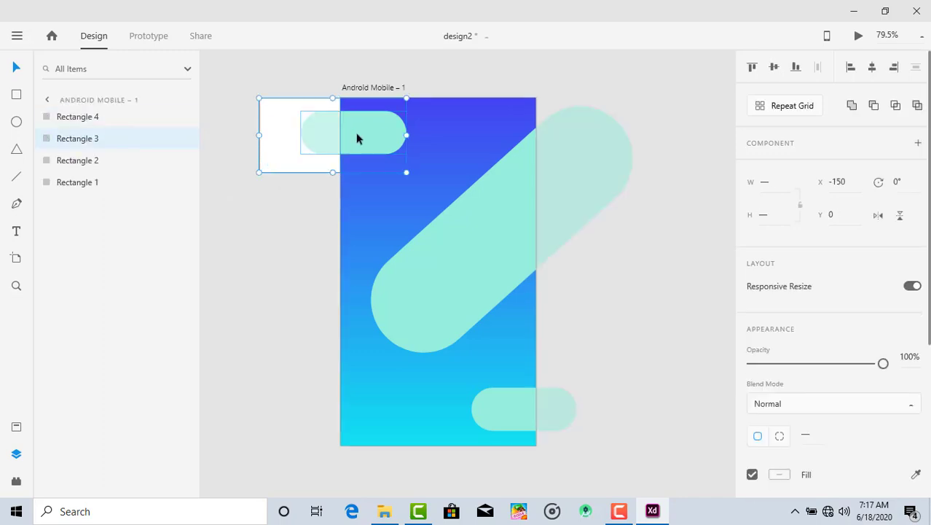
{"action": "left_click", "coordinate": [873, 106]}
{"action": "left_click", "coordinate": [684, 97]}
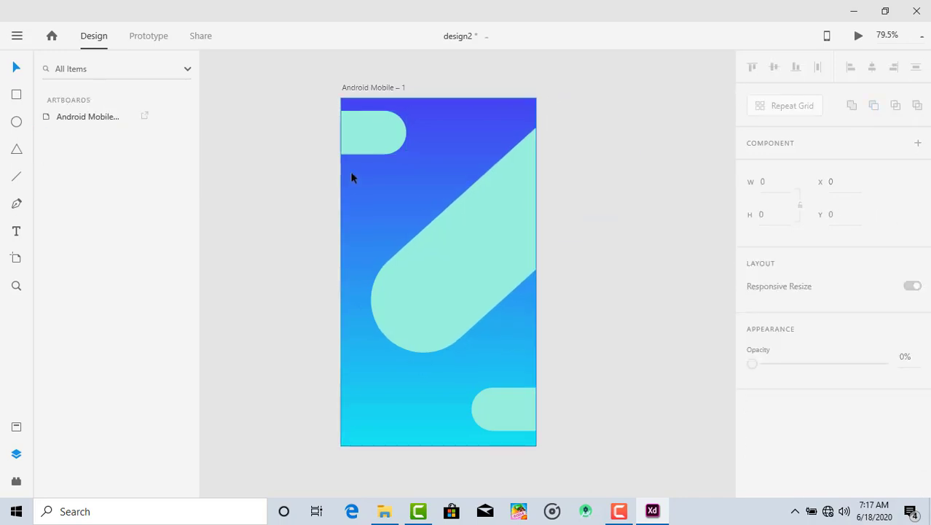
Draw a rectangle of about 251 by 411 against the artboard's right edge, covering the large diagonal pill's overhanging part
{"action": "left_click", "coordinate": [16, 96]}
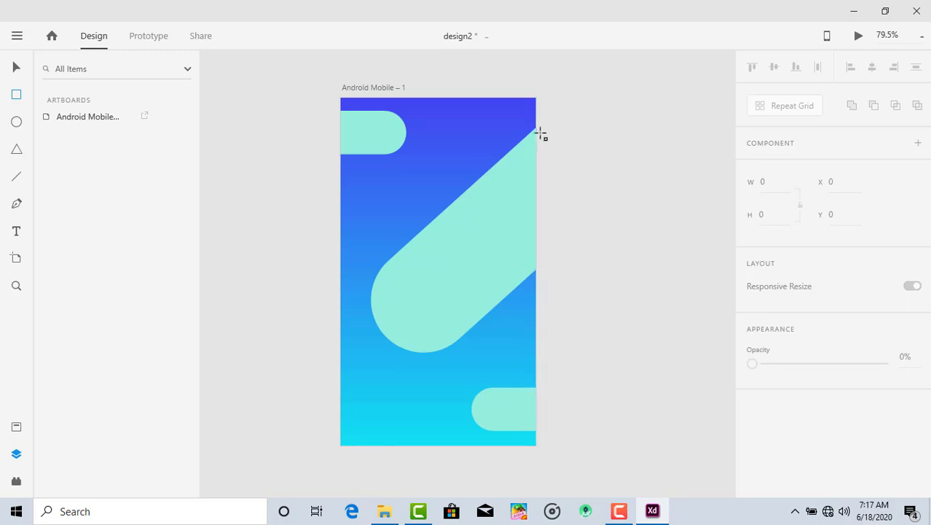
{"action": "mouse_move", "coordinate": [590, 221]}
{"action": "left_mouse_down"}
{"action": "mouse_move", "coordinate": [633, 279]}
{"action": "mouse_move", "coordinate": [671, 306]}
{"action": "left_mouse_up"}
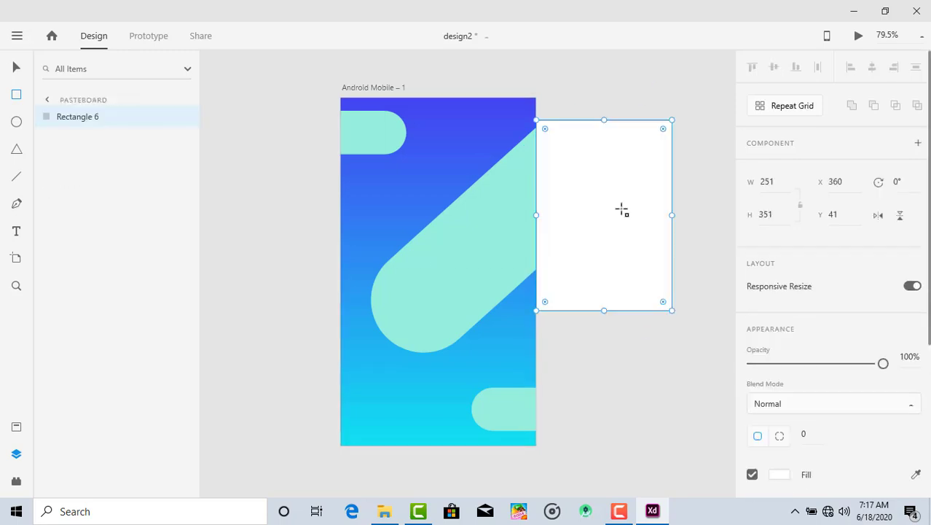
{"action": "left_click_drag", "start_coordinate": [603, 121], "coordinate": [601, 87]}
{"action": "left_click", "coordinate": [16, 67]}
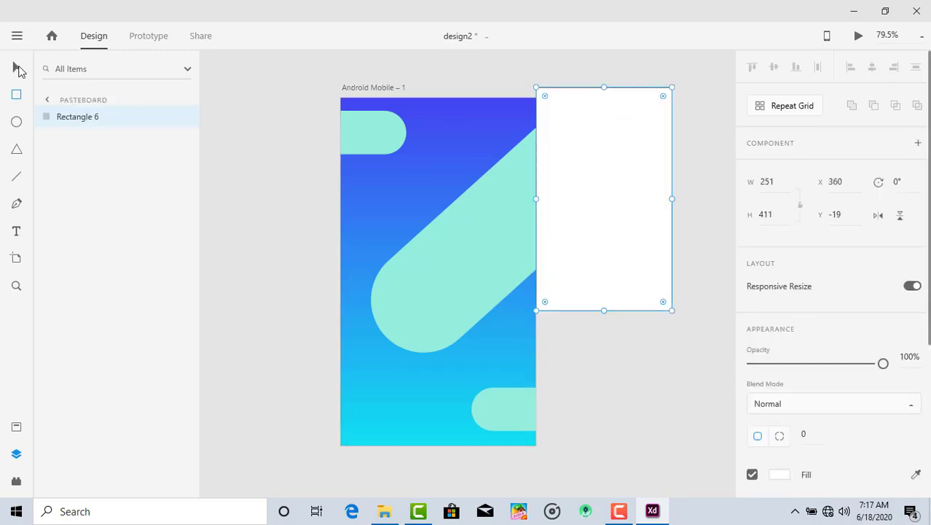
Subtract the covering rectangle from the large diagonal pill to trim the pill at the artboard's right edge
{"action": "left_click", "coordinate": [626, 358]}
{"action": "left_click", "coordinate": [575, 236]}
{"action": "left_click", "coordinate": [493, 241], "text": "shift"}
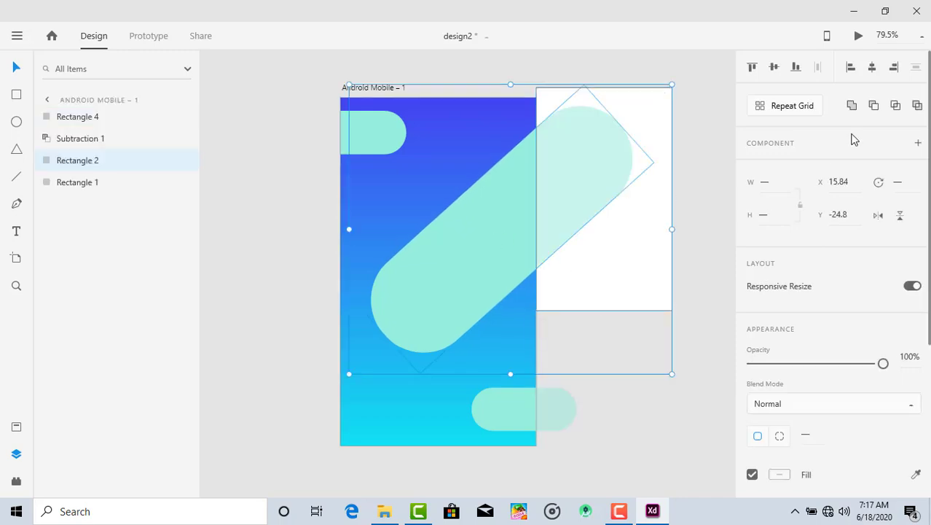
{"action": "left_click", "coordinate": [873, 106]}
{"action": "left_click", "coordinate": [658, 323]}
Draw a rectangle of about 171 by 182 against the artboard's right edge, covering the lower-right pill's overhanging part
{"action": "left_click", "coordinate": [526, 403]}
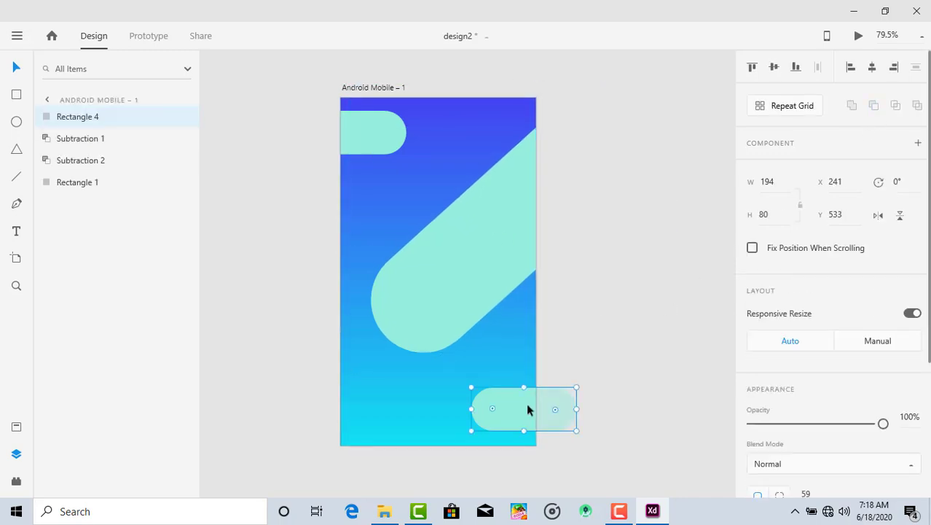
{"action": "key", "text": "r"}
{"action": "mouse_move", "coordinate": [539, 366]}
{"action": "left_mouse_down"}
{"action": "mouse_move", "coordinate": [596, 470]}
{"action": "mouse_move", "coordinate": [629, 463]}
{"action": "left_mouse_up"}
{"action": "left_click", "coordinate": [16, 67]}
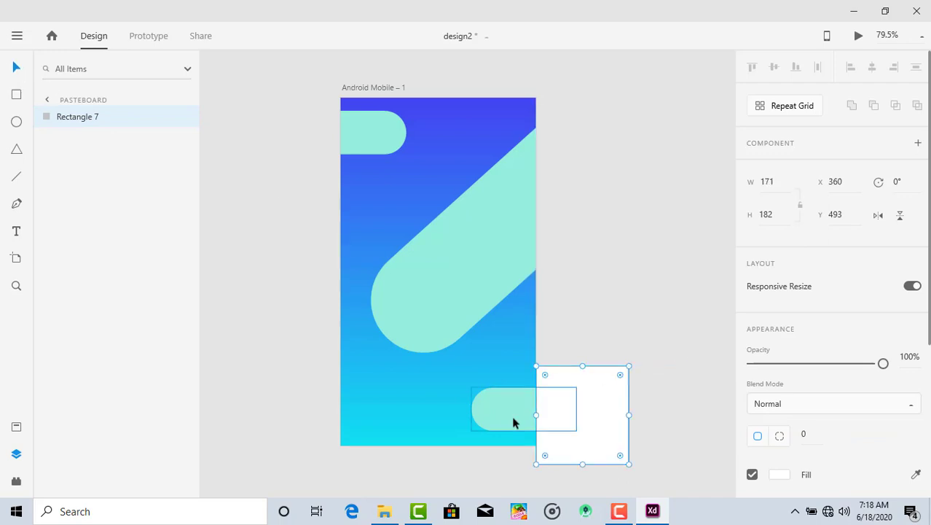
Subtract the covering rectangle from the lower-right pill to trim the pill at the artboard's right edge
{"action": "left_click", "coordinate": [507, 414]}
{"action": "left_click", "coordinate": [607, 432], "text": "shift"}
{"action": "left_click", "coordinate": [874, 105]}
{"action": "left_click", "coordinate": [664, 189]}
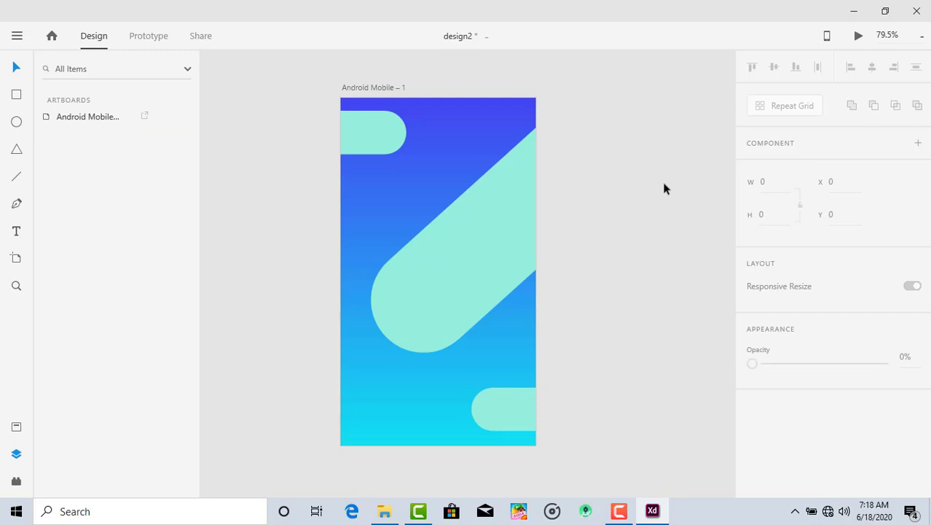
Group the three trimmed pills together with the gradient background rectangle
{"action": "left_click", "coordinate": [504, 415]}
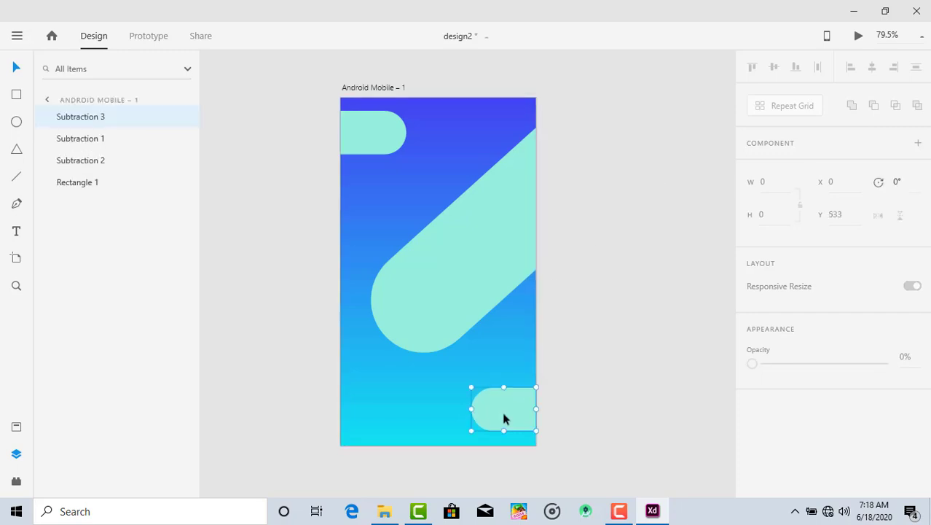
{"action": "left_click", "coordinate": [480, 299], "text": "shift"}
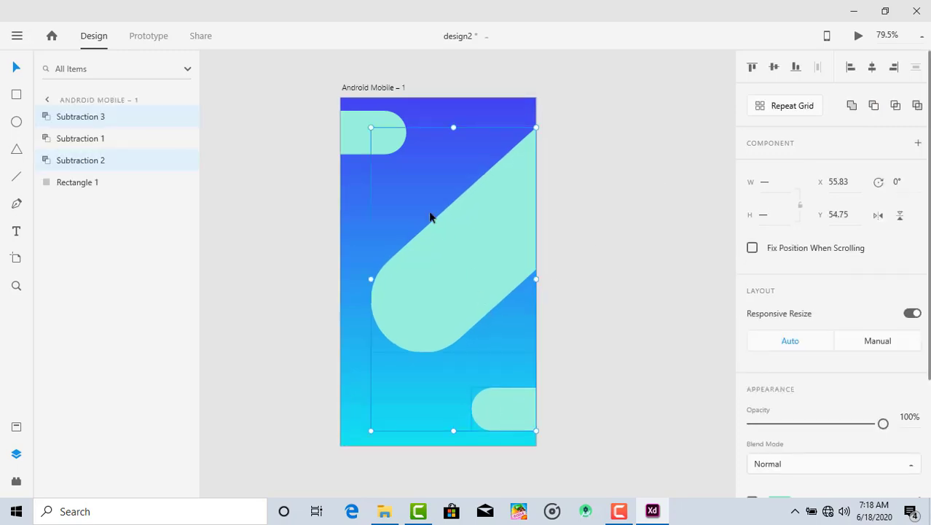
{"action": "left_click", "coordinate": [361, 132], "text": "shift"}
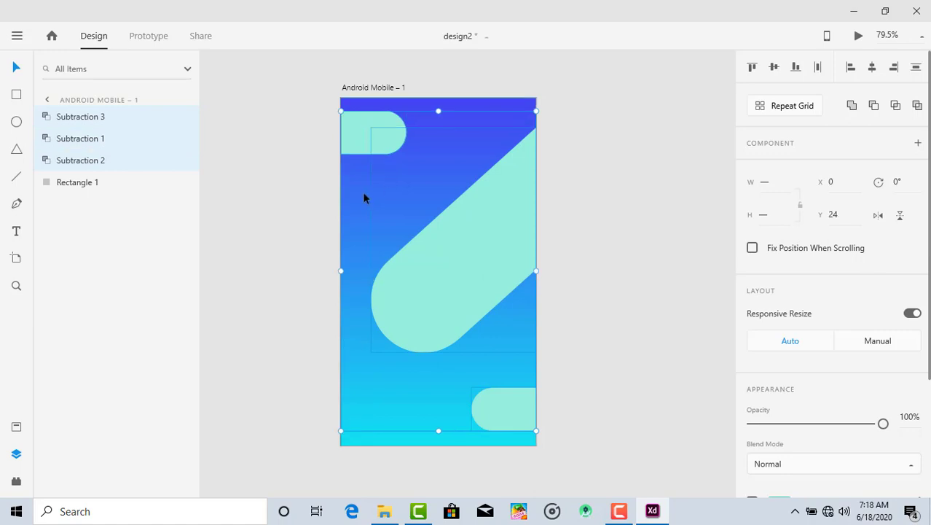
{"action": "left_click", "coordinate": [368, 110], "text": "shift"}
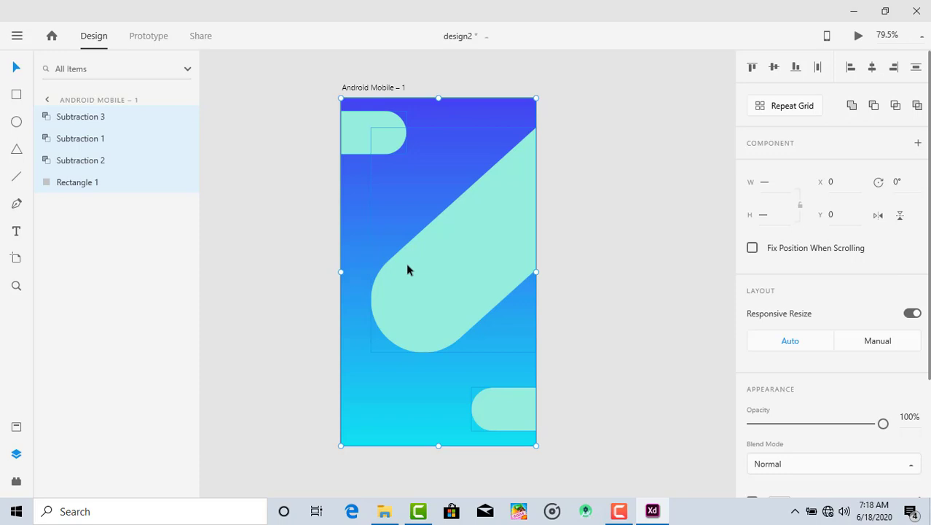
{"action": "right_click", "coordinate": [466, 281]}
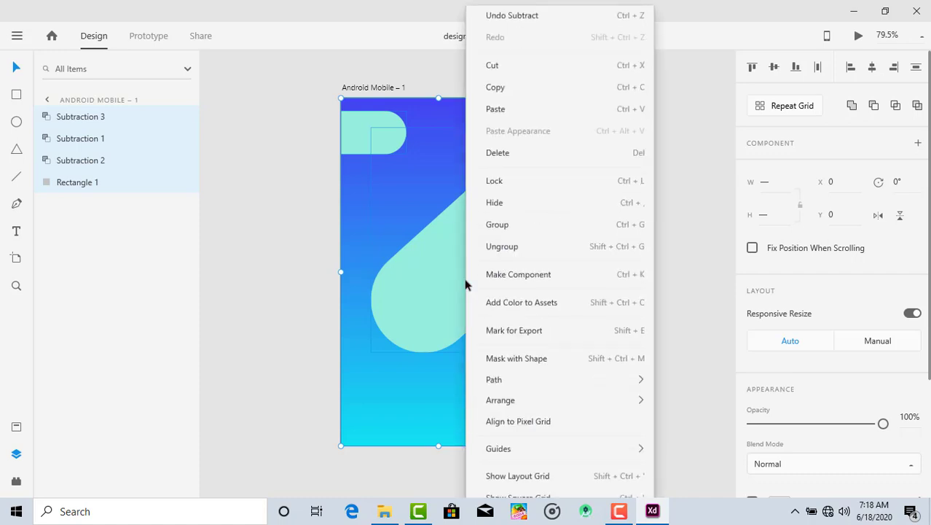
{"action": "left_click", "coordinate": [507, 229]}
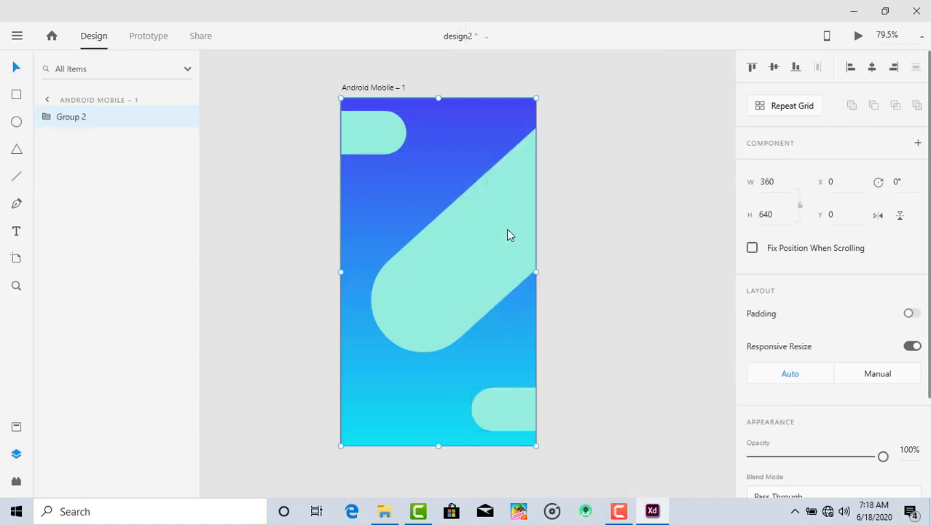
Start exporting the selected group and create a Desktop folder named AndroidDesignLearning while changing the export destination
{"action": "right_click", "coordinate": [84, 124]}
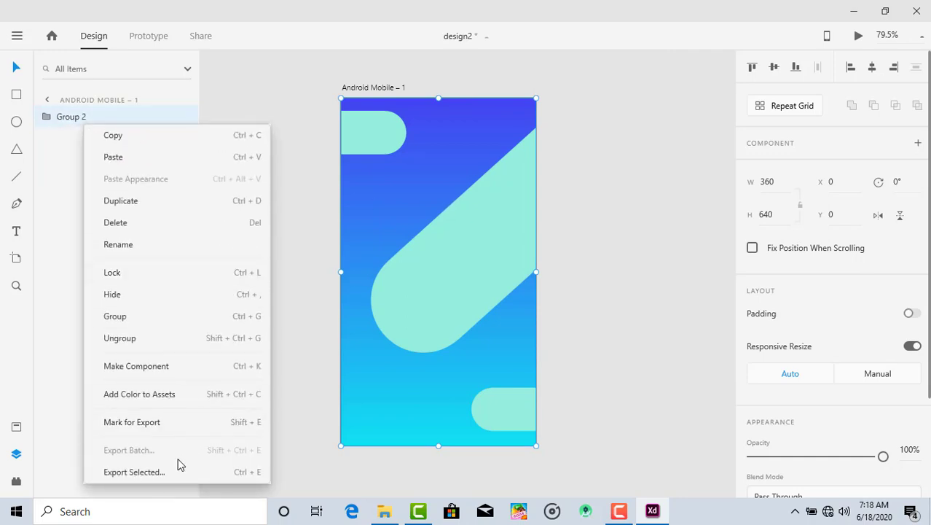
{"action": "left_click", "coordinate": [134, 472]}
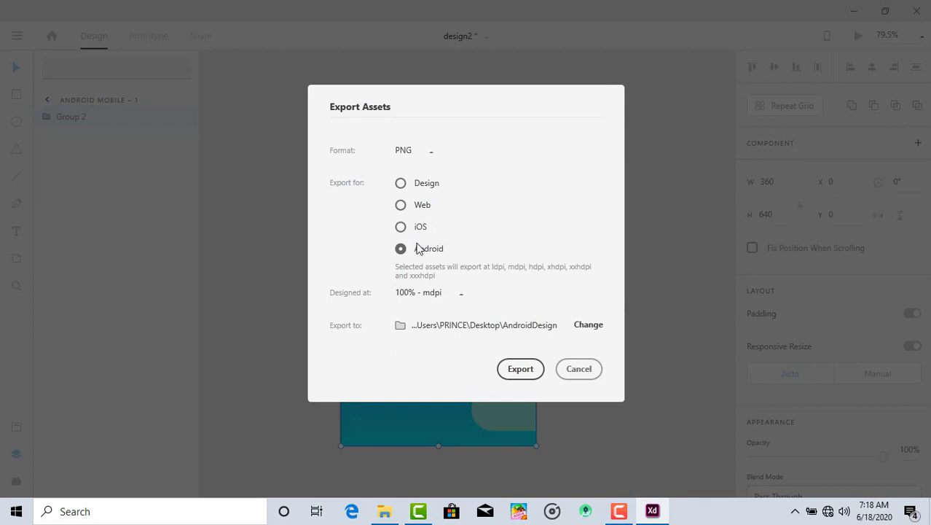
{"action": "left_click", "coordinate": [589, 324]}
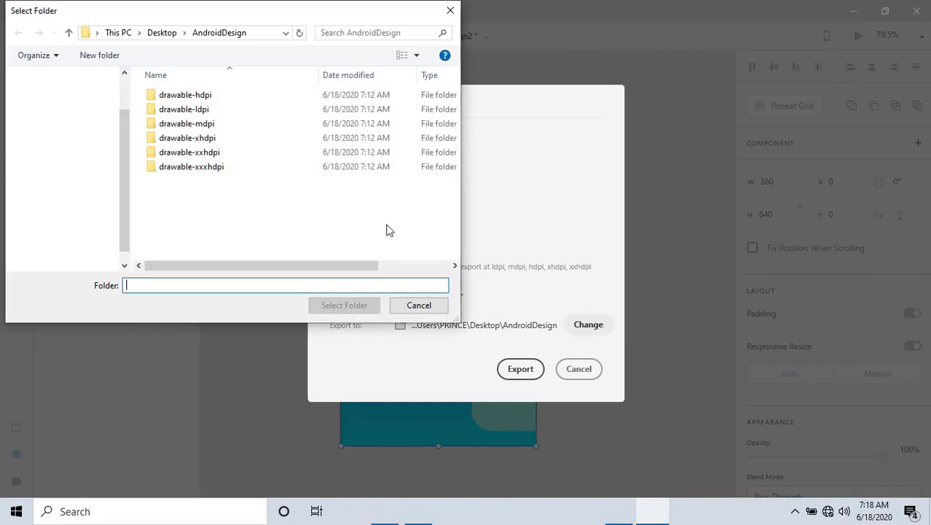
{"action": "scroll", "coordinate": [88, 138], "scroll_direction": "up", "scroll_amount": 2}
{"action": "left_click", "coordinate": [76, 102]}
{"action": "right_click", "coordinate": [220, 210]}
{"action": "mouse_move", "coordinate": [269, 401]}
{"action": "left_click", "coordinate": [389, 243]}
{"action": "type", "text": "S"}
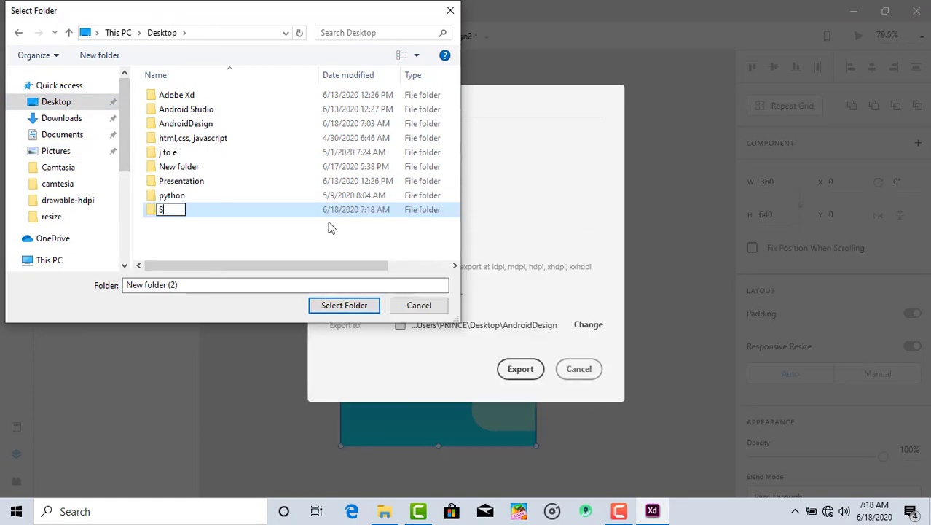
{"action": "type", "text": "ndroidDesignLearning"}
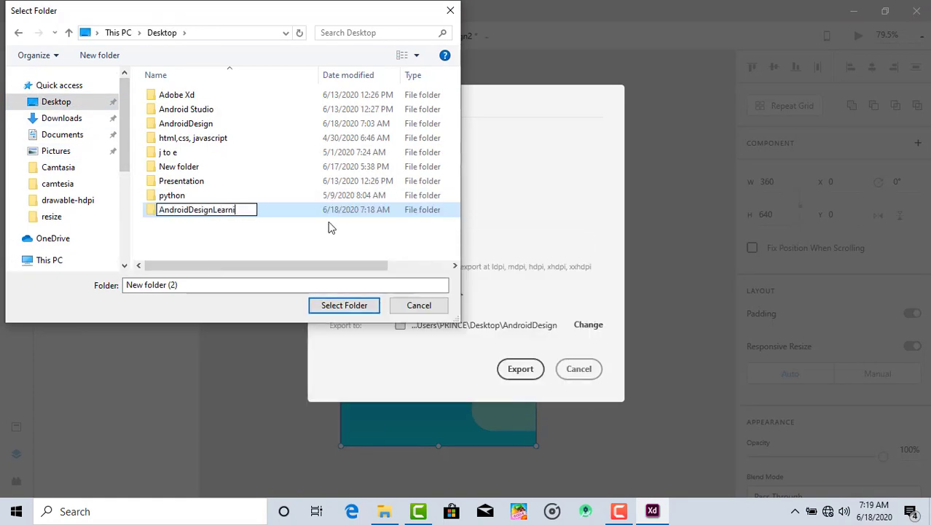
Export the group as PNG assets for Android, designed at 100% - mdpi, into the AndroidDesignLearning folder
{"action": "left_click", "coordinate": [335, 312]}
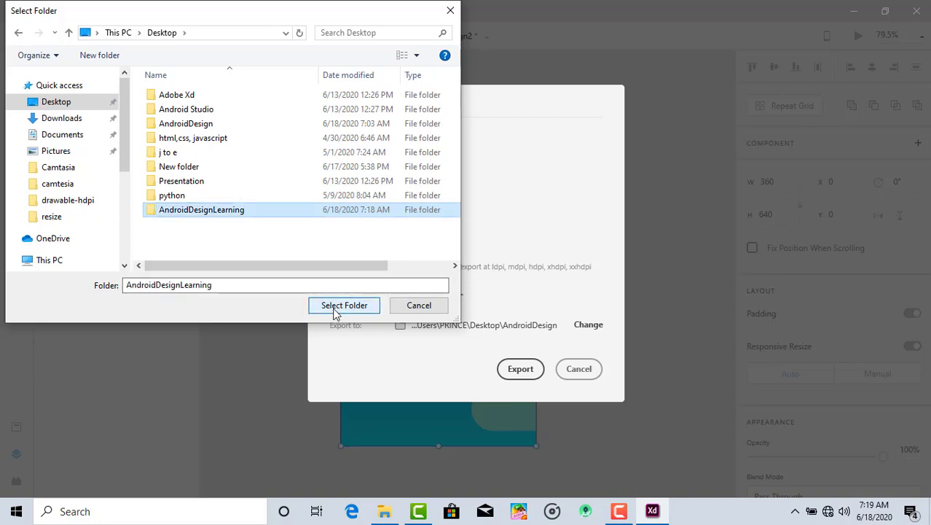
{"action": "left_click", "coordinate": [336, 306]}
{"action": "left_click", "coordinate": [513, 368]}
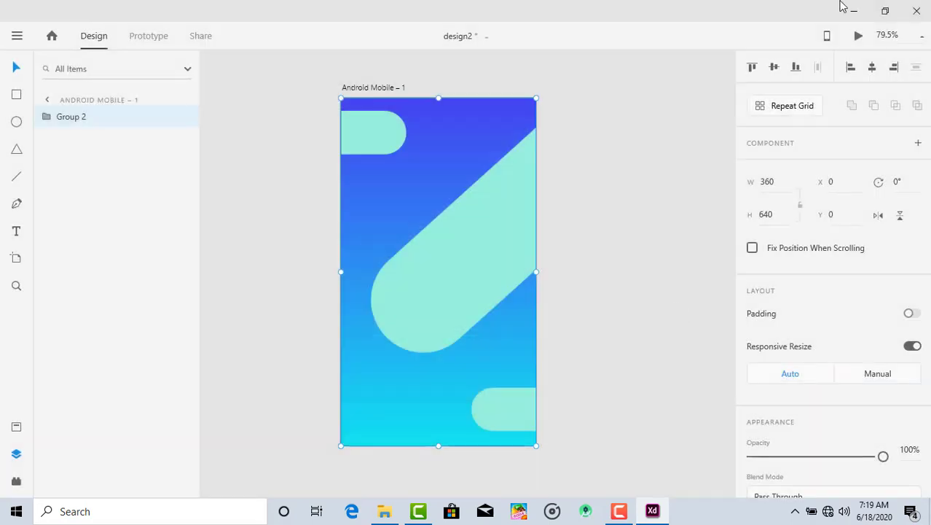
Switch to the desktop and view the exported image in the drawable-hdpi folder of AndroidDesignLearning
{"action": "left_click", "coordinate": [853, 11]}
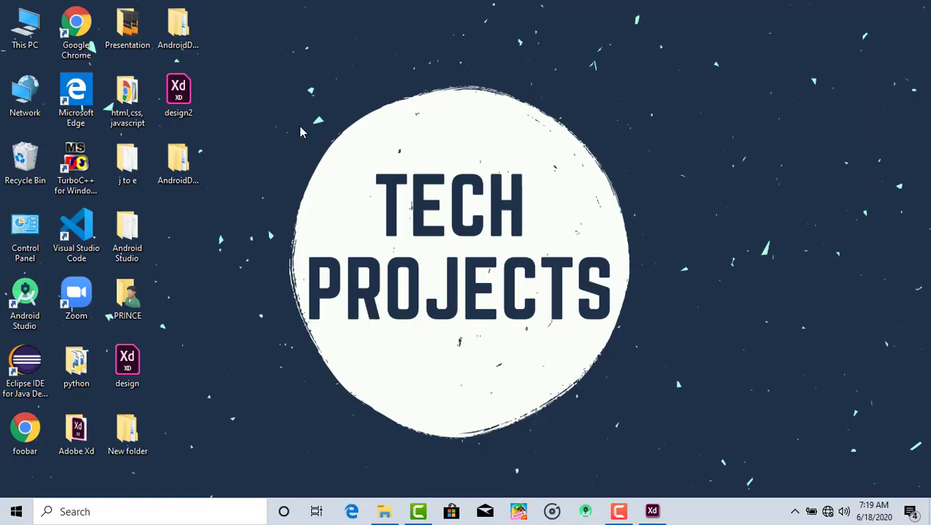
{"action": "double_click", "coordinate": [181, 161]}
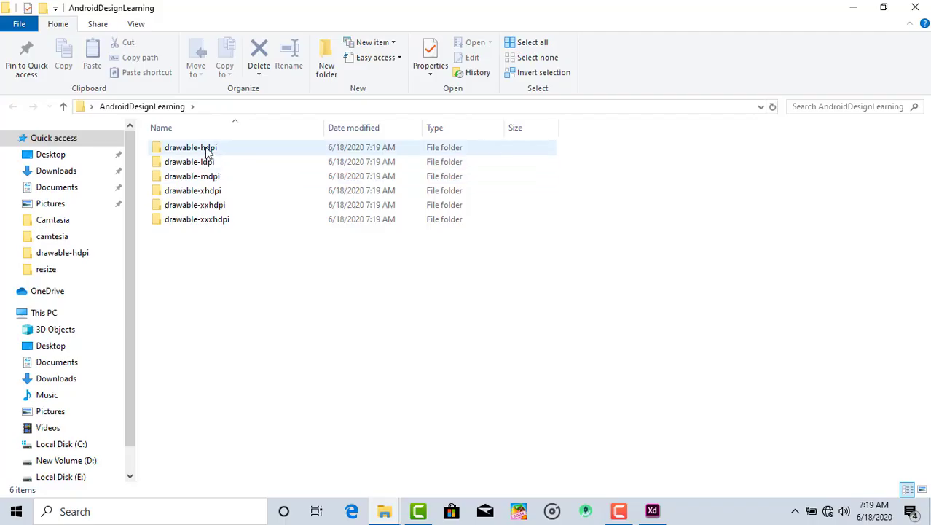
{"action": "double_click", "coordinate": [207, 148]}
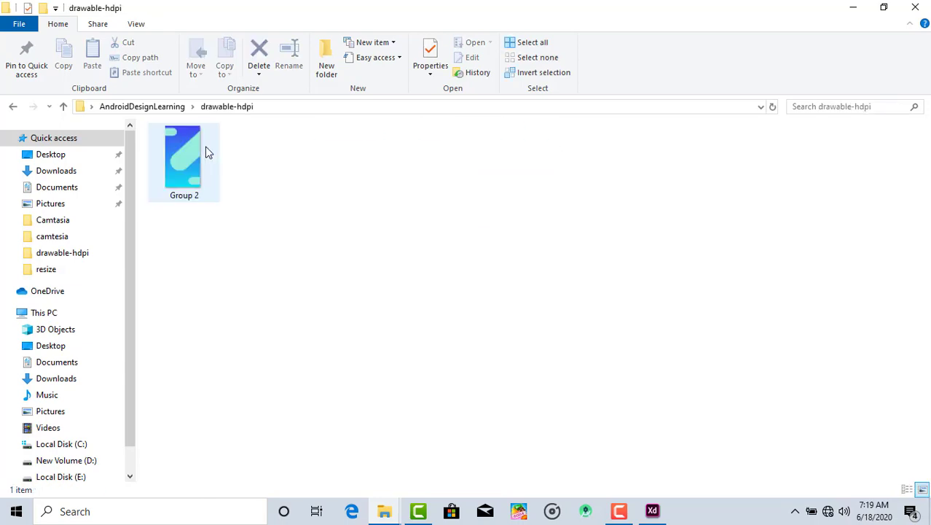
{"action": "left_click", "coordinate": [173, 166]}
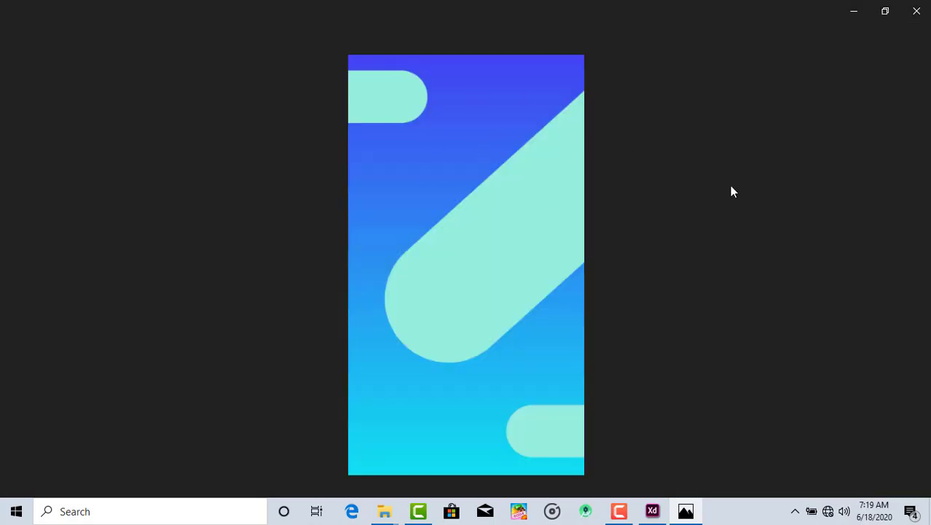
{"action": "left_click", "coordinate": [915, 9]}
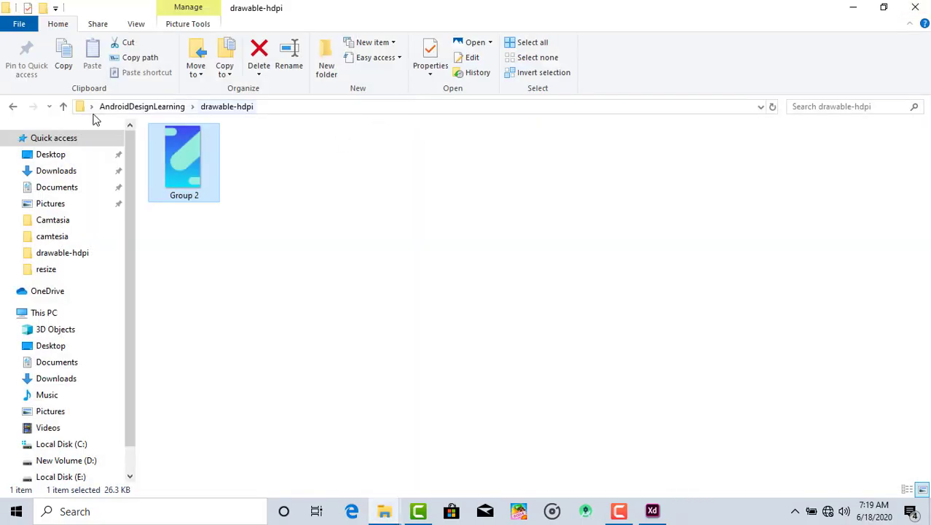
View the exported image in the drawable-xhdpi folder, and close the AndroidDesignLearning folder window
{"action": "left_click", "coordinate": [11, 107]}
{"action": "double_click", "coordinate": [218, 191]}
{"action": "left_click", "coordinate": [188, 172]}
{"action": "double_click", "coordinate": [189, 173]}
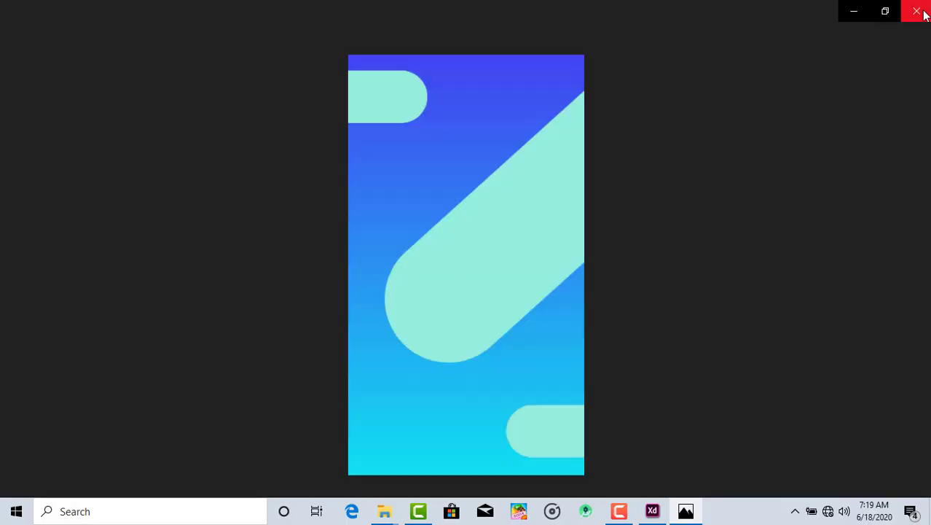
{"action": "left_click", "coordinate": [916, 11]}
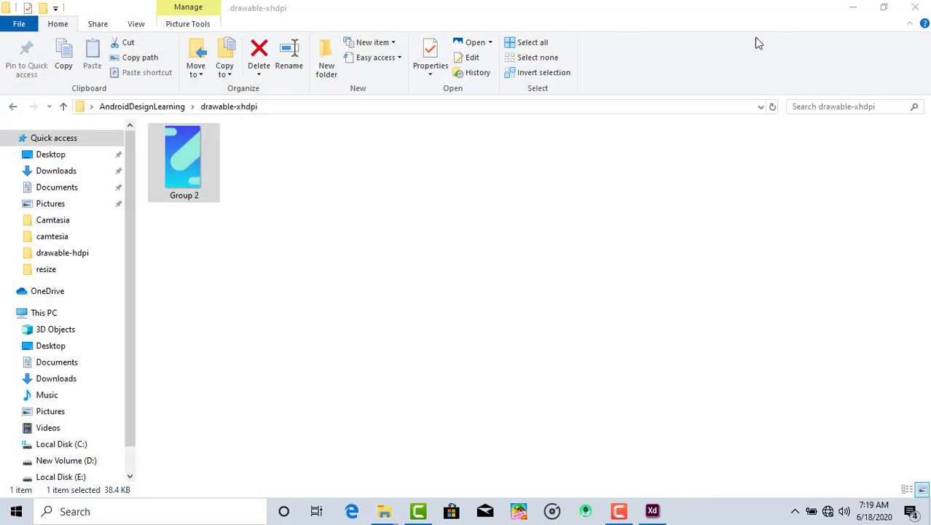
{"action": "left_click", "coordinate": [10, 107]}
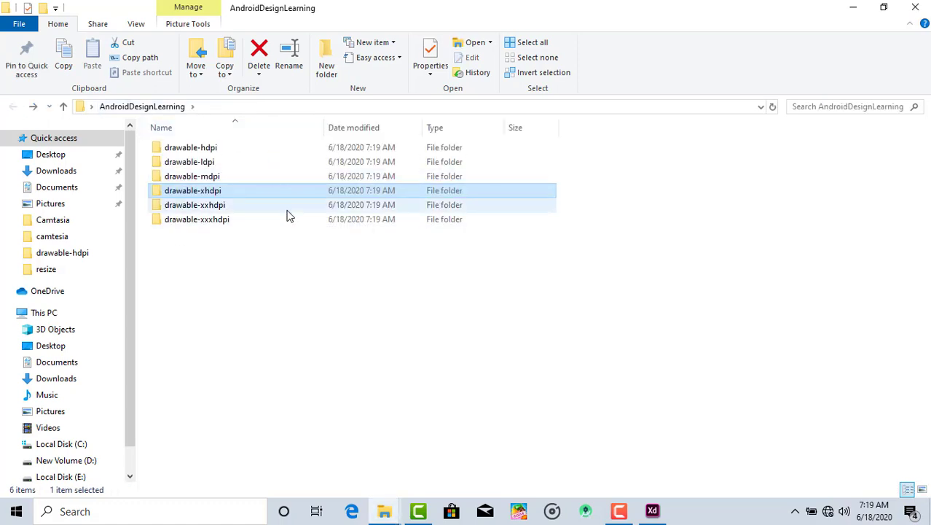
{"action": "left_click", "coordinate": [916, 7]}
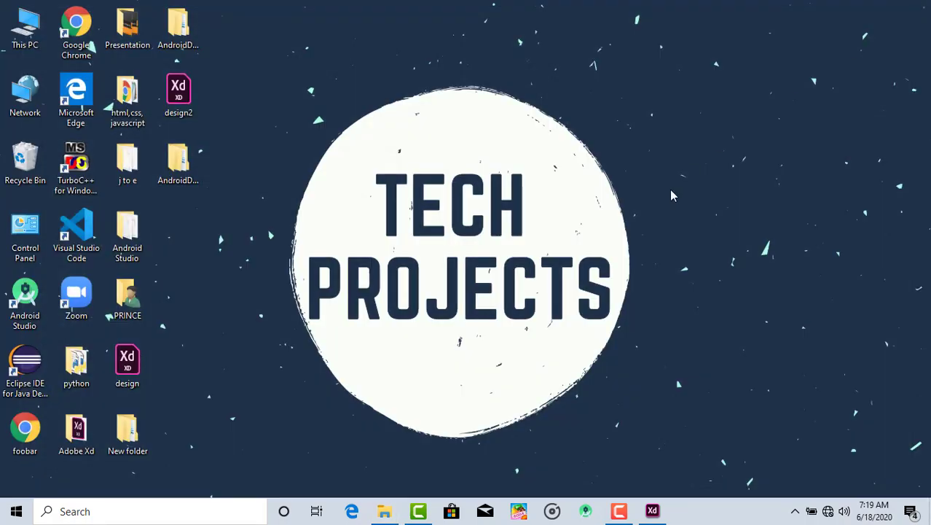